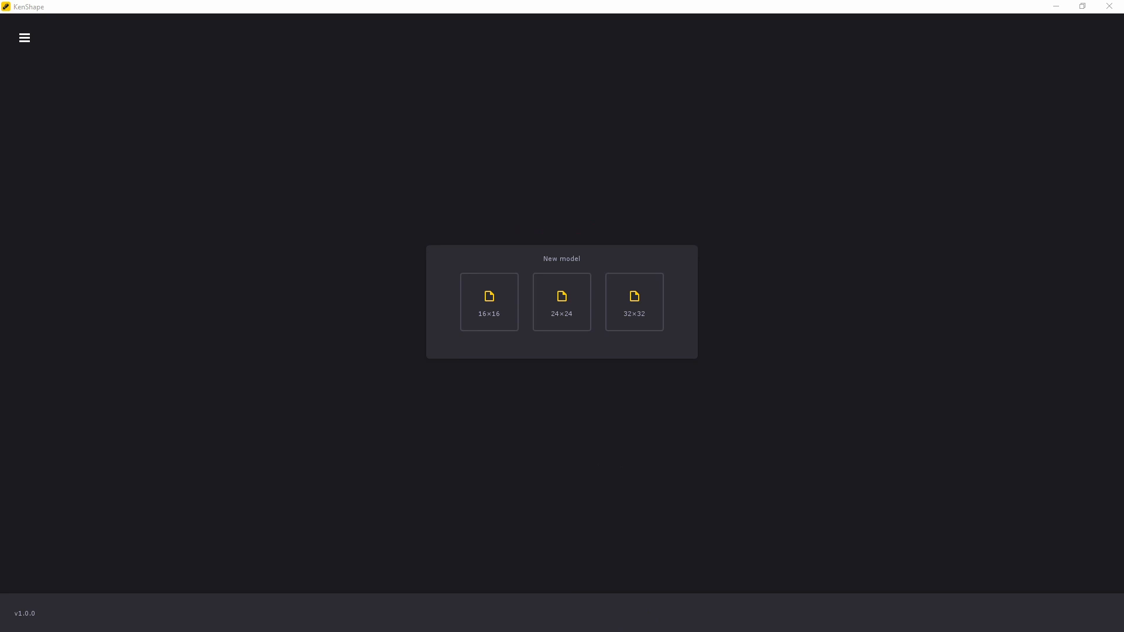
Create a new 16×16 model and switch briefly to its depth view and back to drawing
left_click(520, 384)
left_click(489, 314)
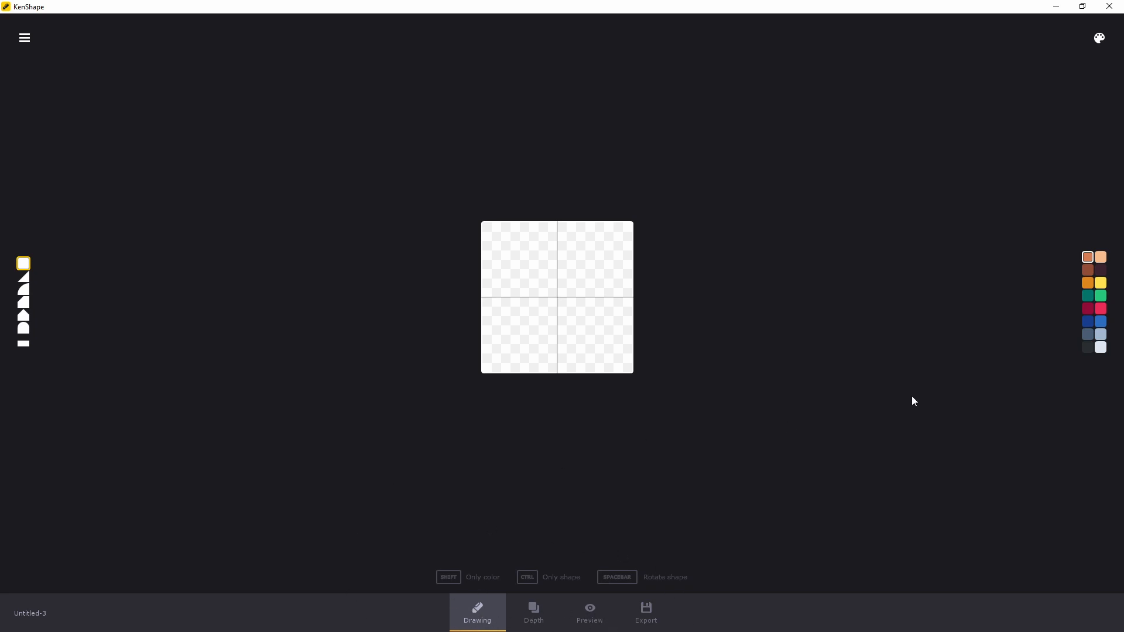
left_click(1087, 296)
left_click(537, 617)
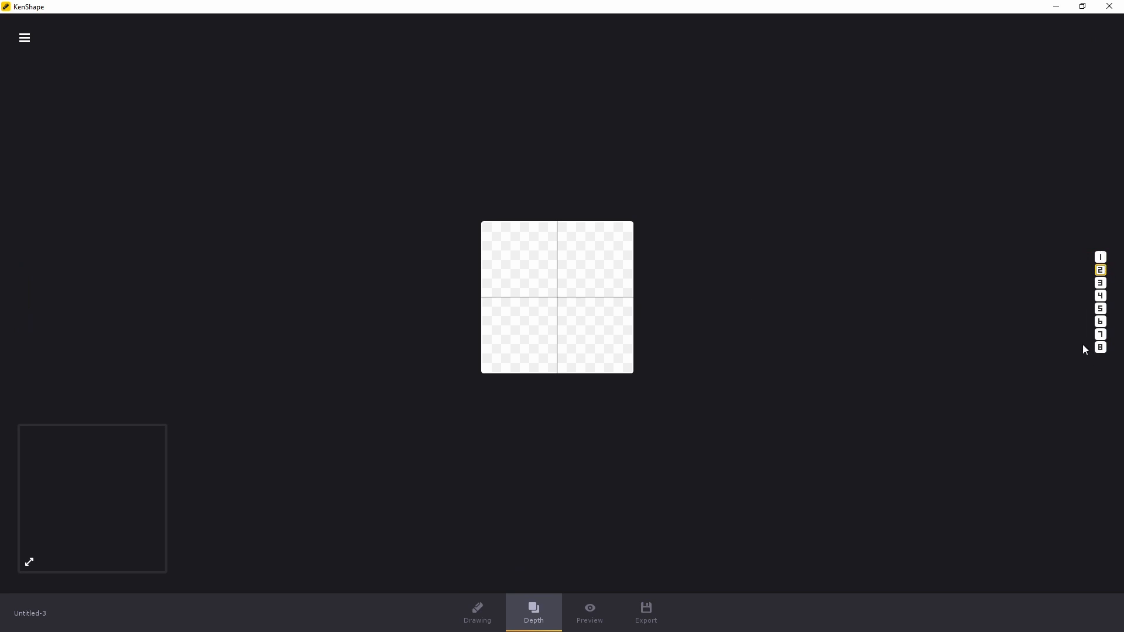
left_click(490, 612)
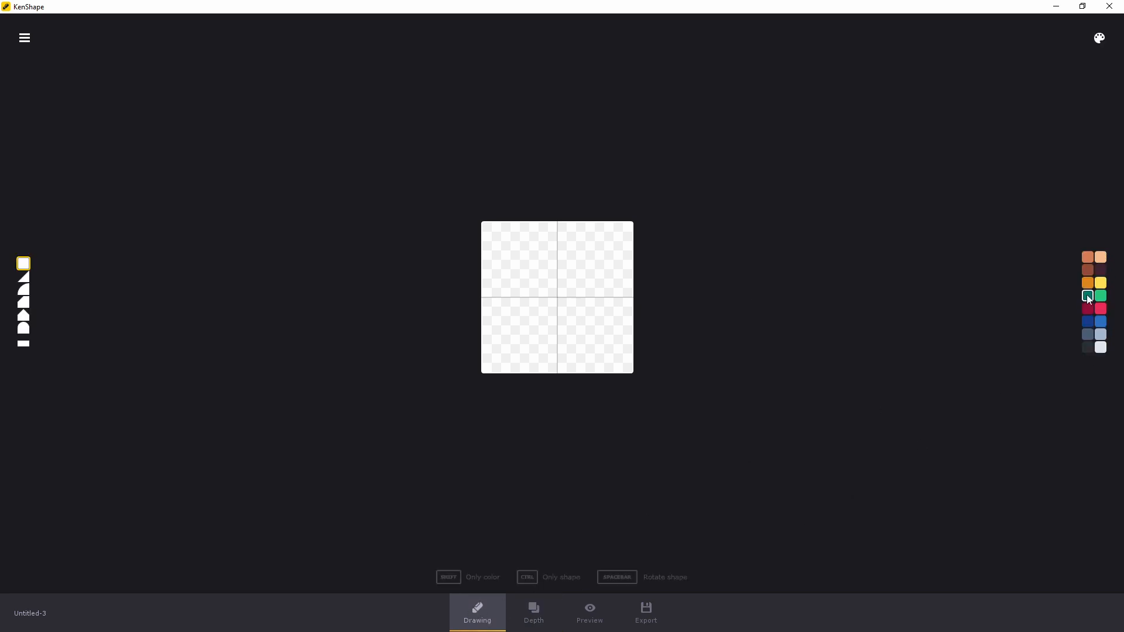
Paint a dark stepped wheel six cells wide with a light blue 2×2 hub, centred in the lower half of the canvas
left_click(1086, 347)
mouse_move(554, 352)
left_mouse_down()
mouse_move(542, 335)
mouse_move(566, 345)
mouse_move(573, 326)
mouse_move(539, 321)
mouse_move(579, 330)
mouse_move(533, 331)
mouse_move(563, 363)
left_mouse_up()
left_click(1100, 334)
left_click(1087, 347)
Set the wheel's inner ring around the hub to depth 2, keeping its diagonal corner cells at depth 1
left_click(533, 611)
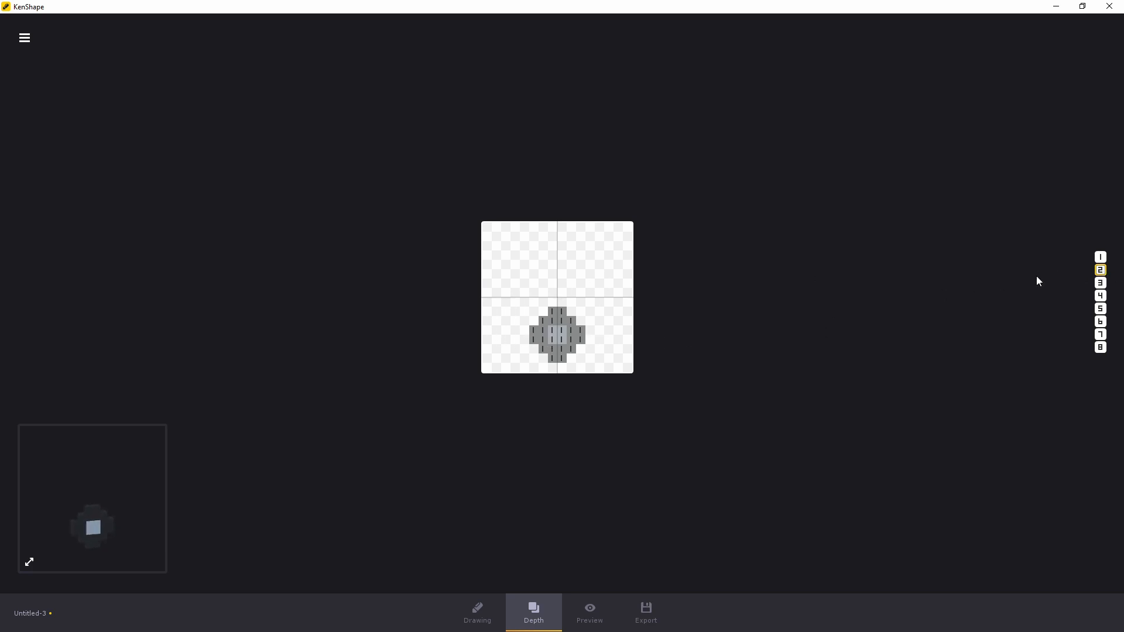
left_click(571, 330)
left_click_drag(553, 348, 560, 350)
left_click(1101, 258)
left_click(544, 321)
Shrink and restore the preview thumbnail, and inspect the wheel from another angle in the 3D preview
left_click(29, 562)
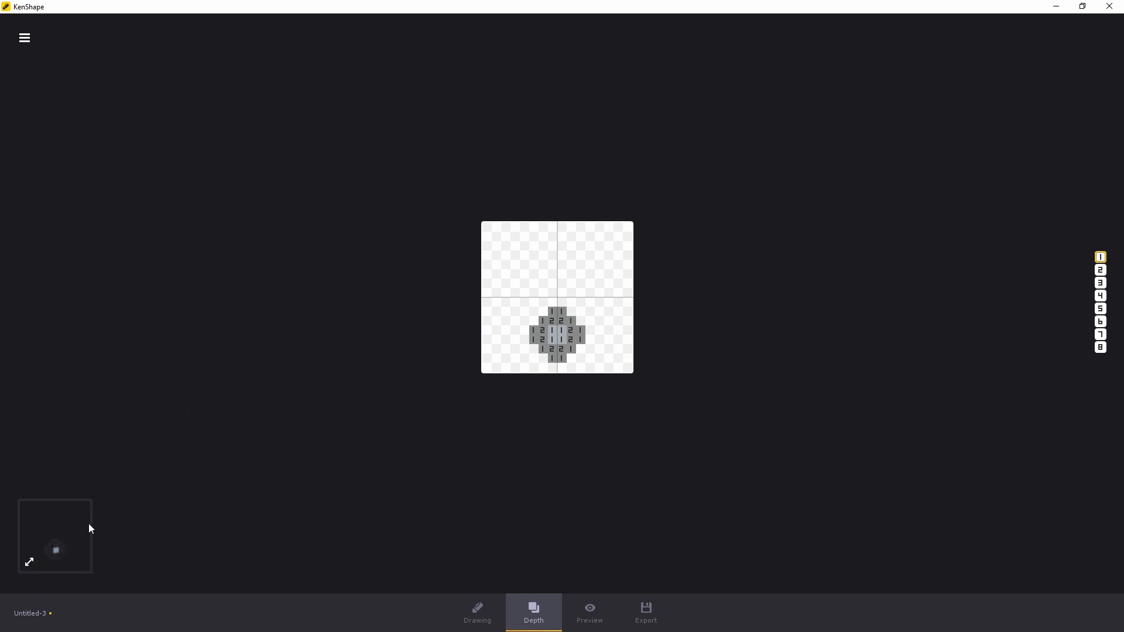
left_click(29, 563)
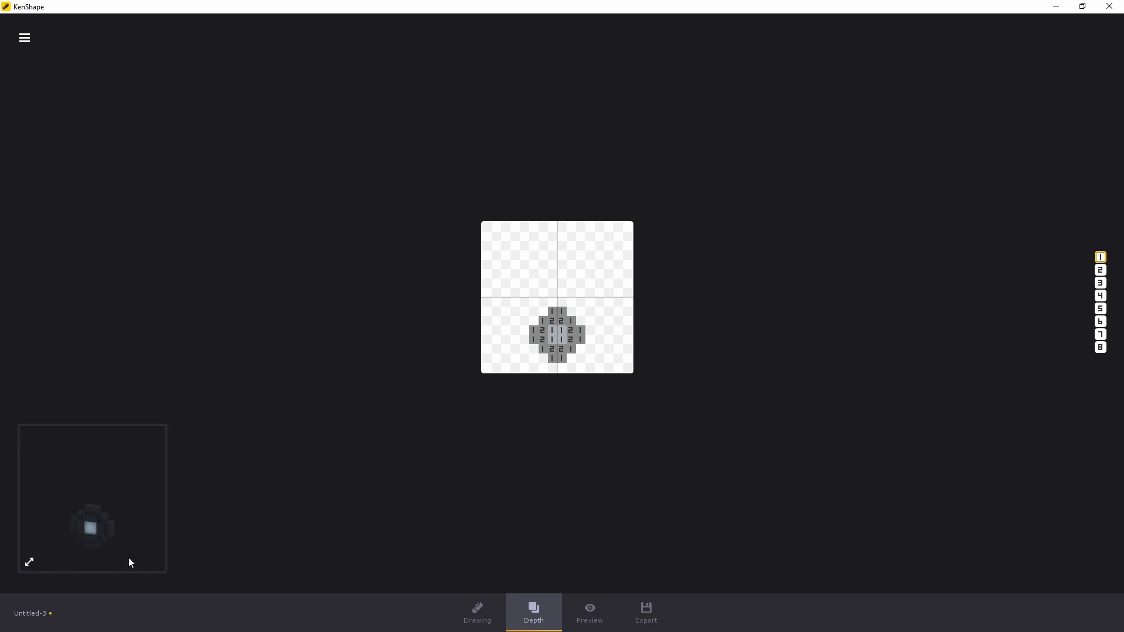
left_click(603, 624)
left_click_drag(577, 393, 554, 408)
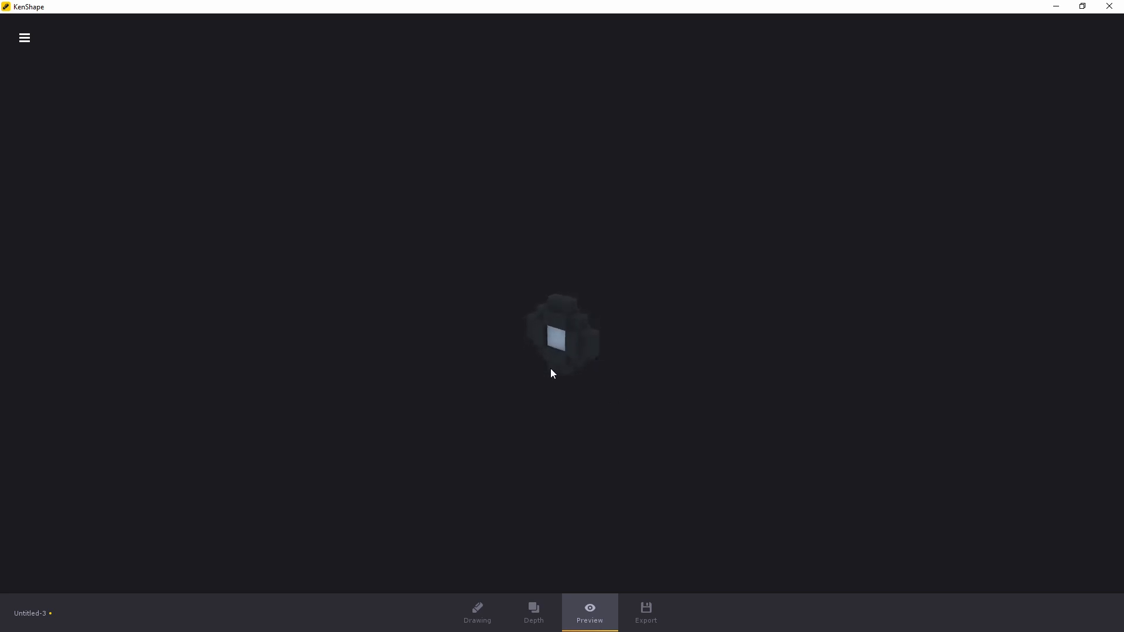
Set the four light blue hub cells of the wheel to depth 3
left_click(533, 612)
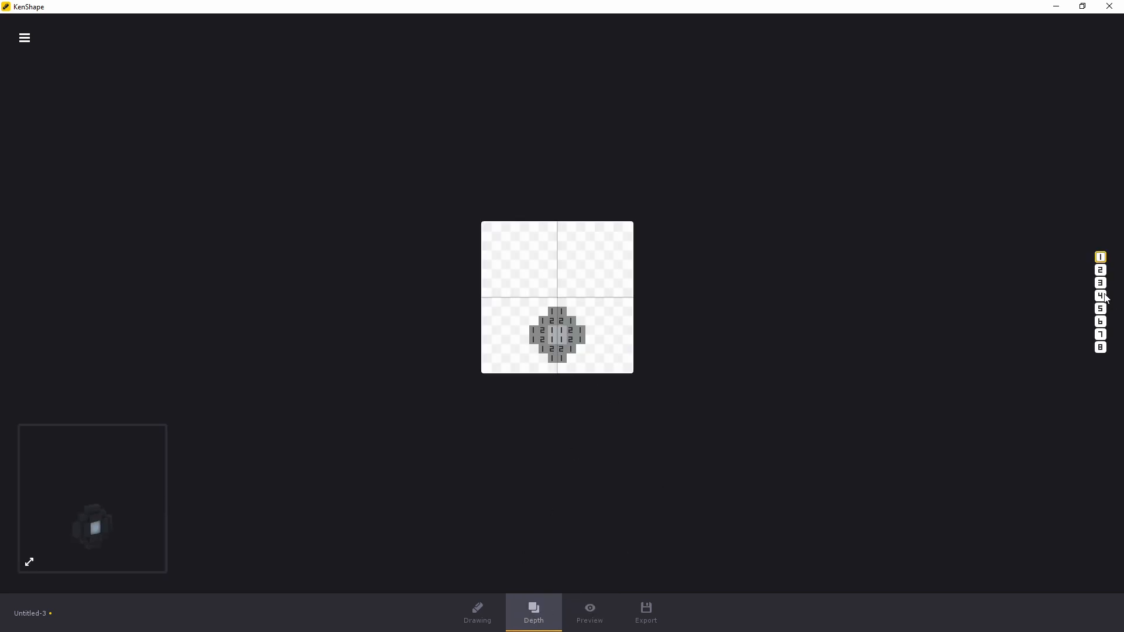
key("3")
left_click_drag(555, 341, 563, 333)
Examine the wheel's hub from several angles in the 3D preview and compare it with the depth values
left_click(585, 612)
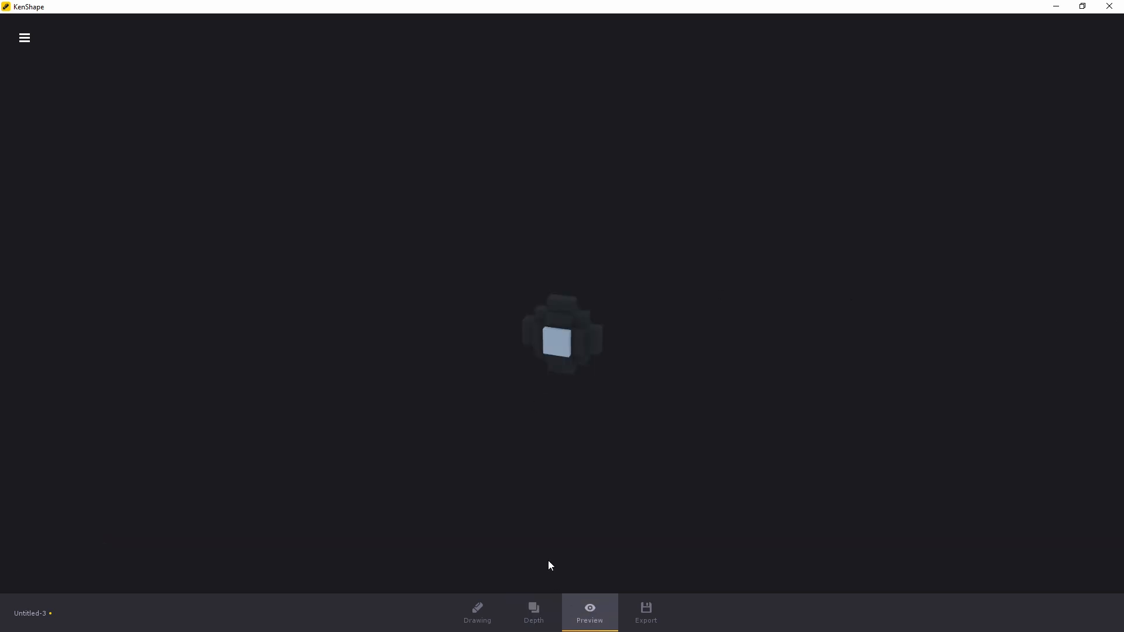
left_click_drag(516, 440, 575, 438)
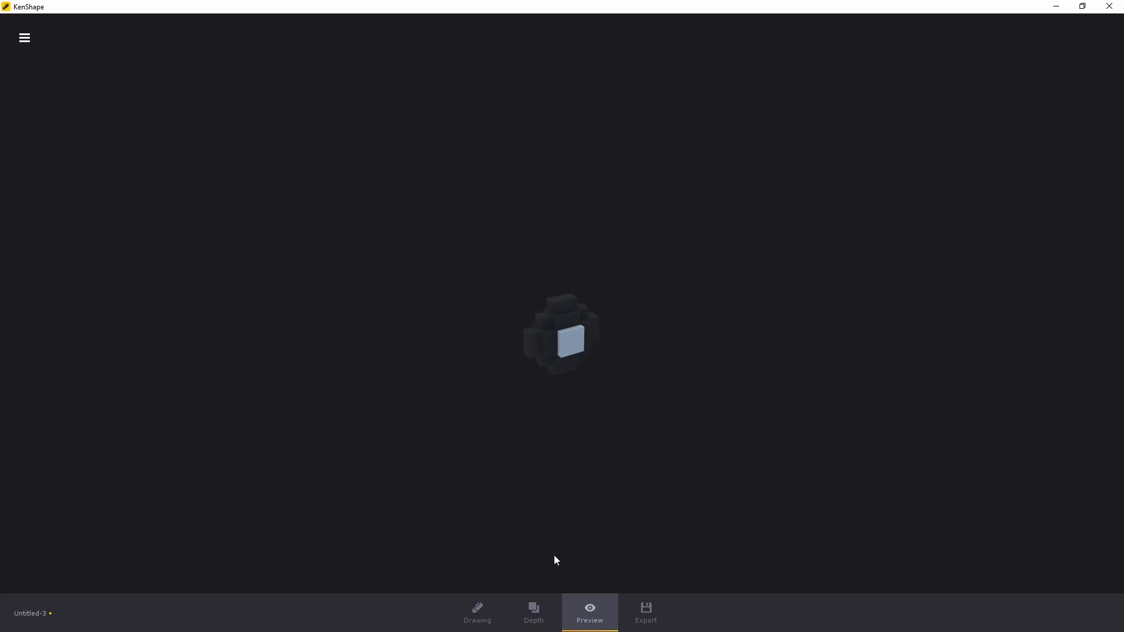
left_click(534, 614)
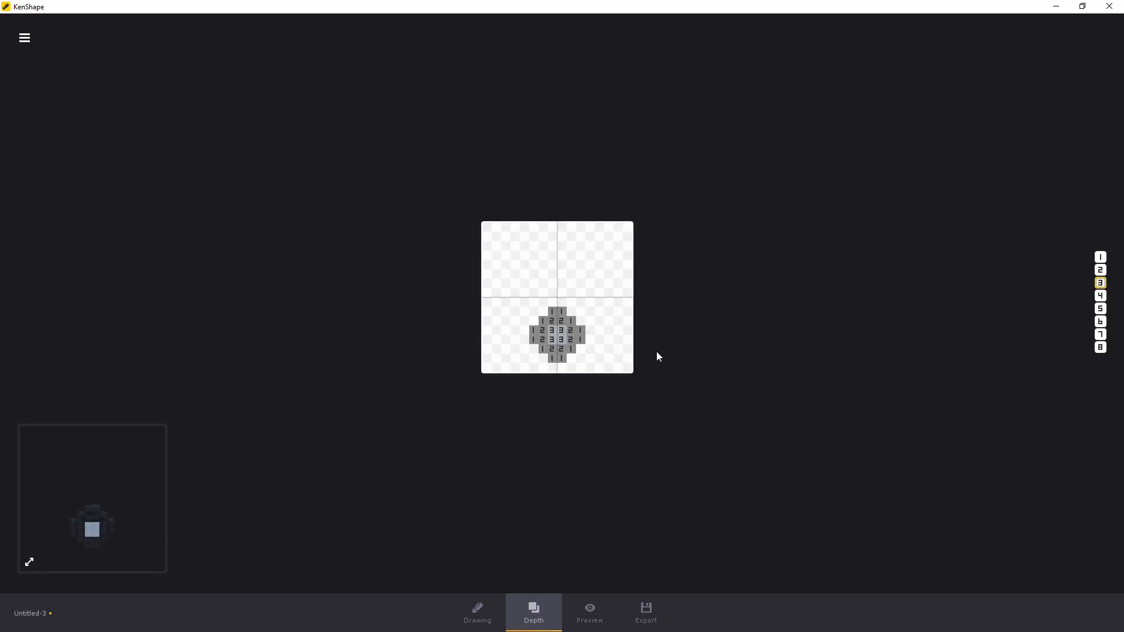
left_click(583, 615)
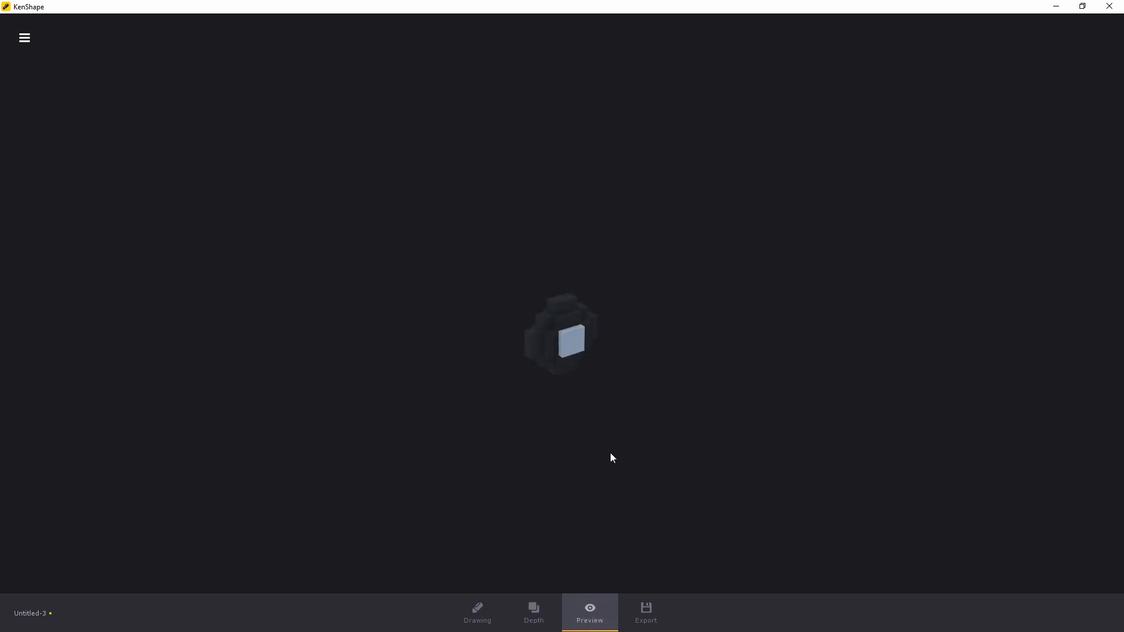
mouse_move(610, 452)
left_mouse_down()
mouse_move(466, 467)
mouse_move(616, 441)
left_mouse_up()
left_click_drag(582, 550, 547, 446)
Set the four hub cells to depth 8 and check the wheel in the 3D preview
left_click(532, 610)
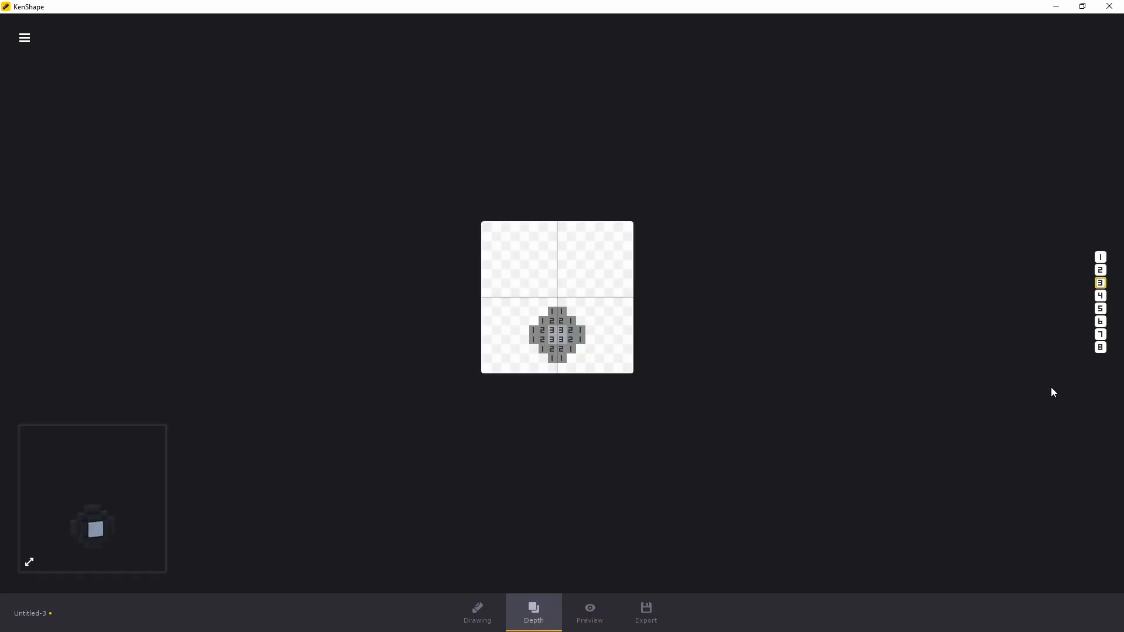
left_click(1100, 347)
left_click_drag(554, 337, 555, 331)
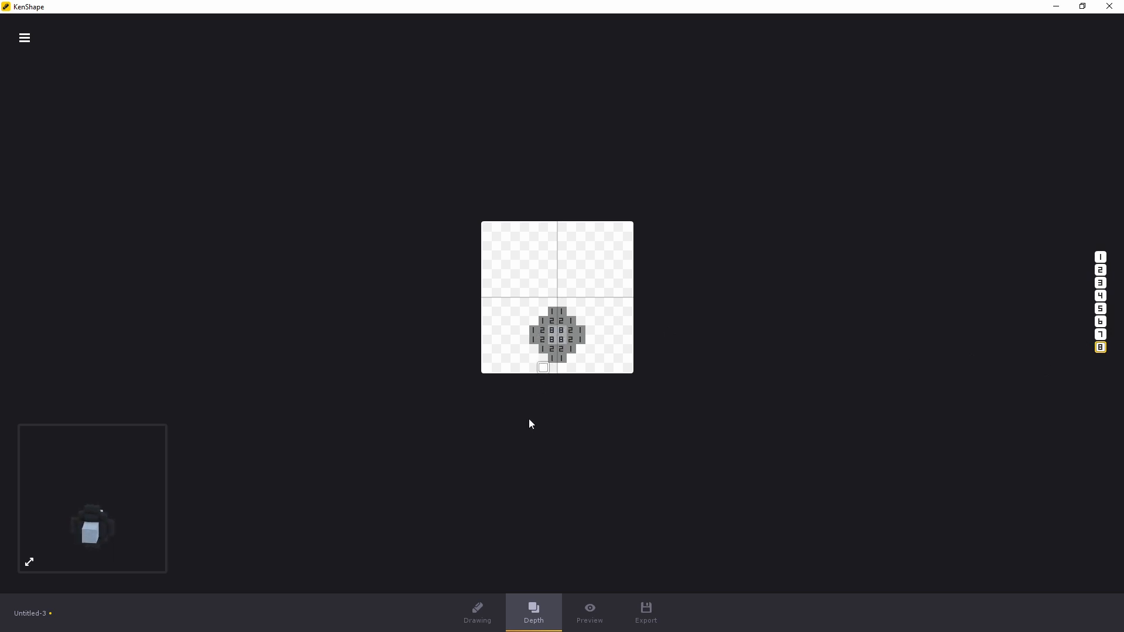
left_click(583, 614)
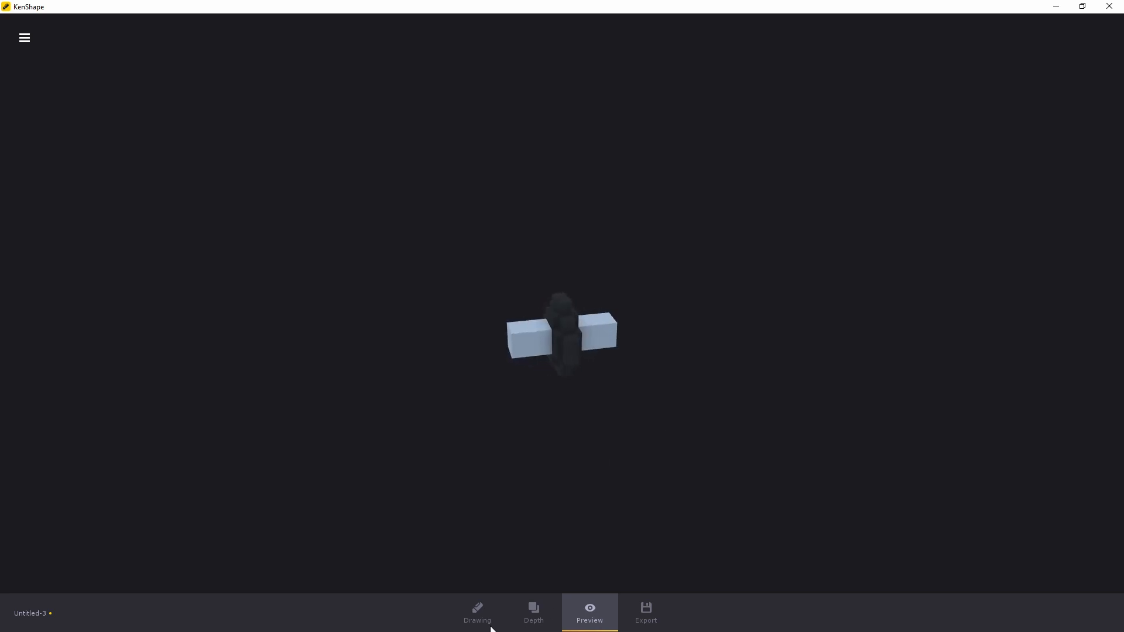
left_click(549, 619)
left_click(496, 619)
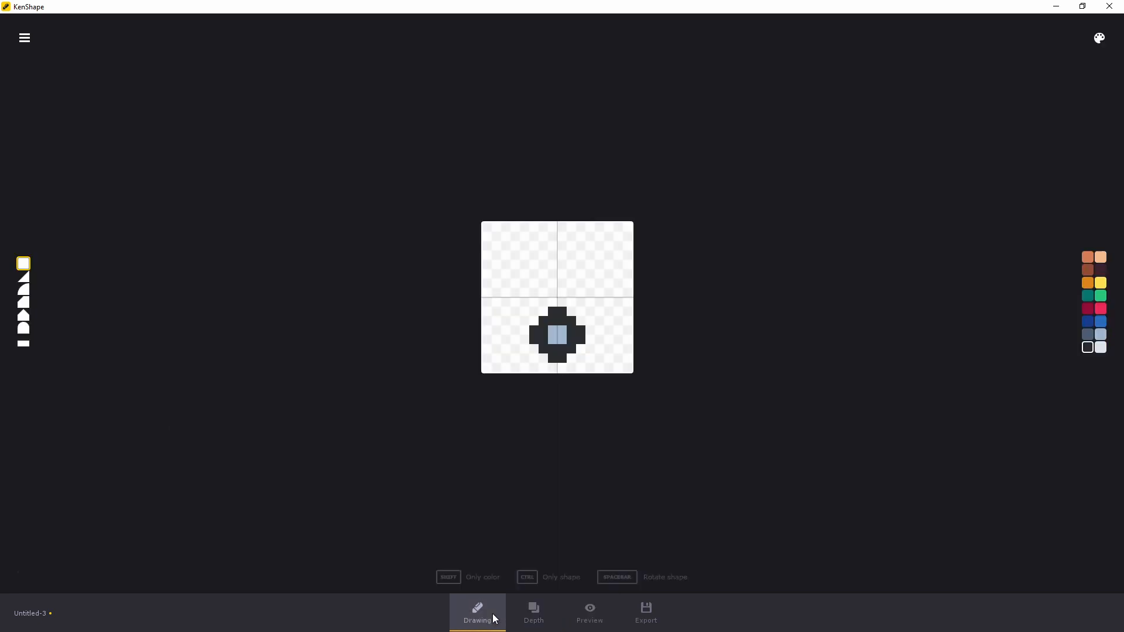
Open the Truck.kenshape project without saving the wheel model
left_click(24, 38)
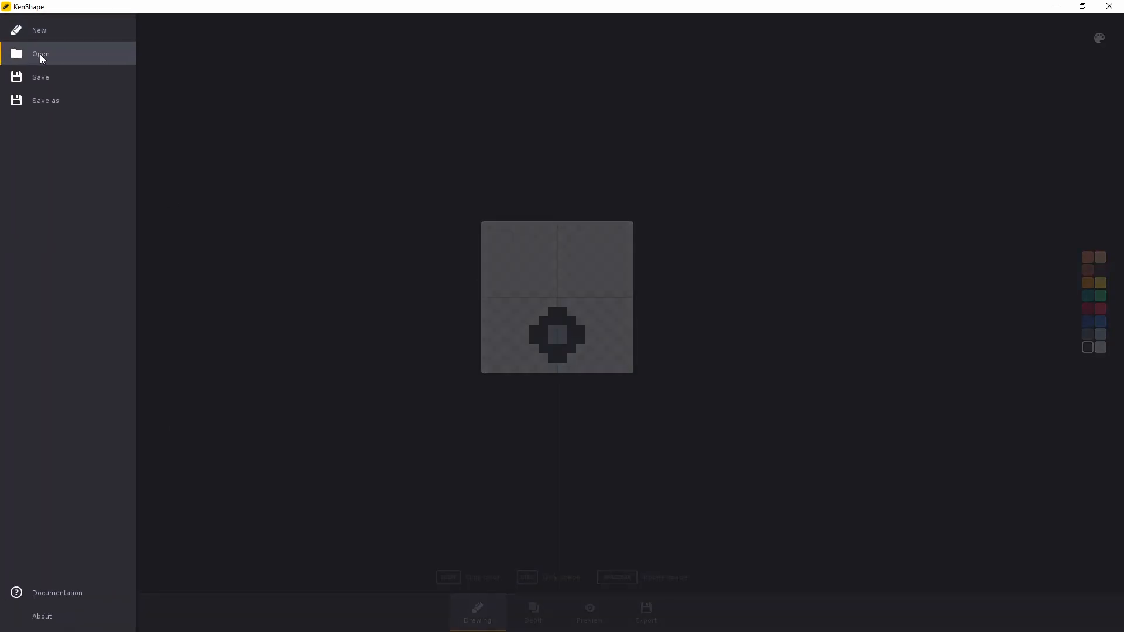
left_click(39, 53)
left_click(547, 61)
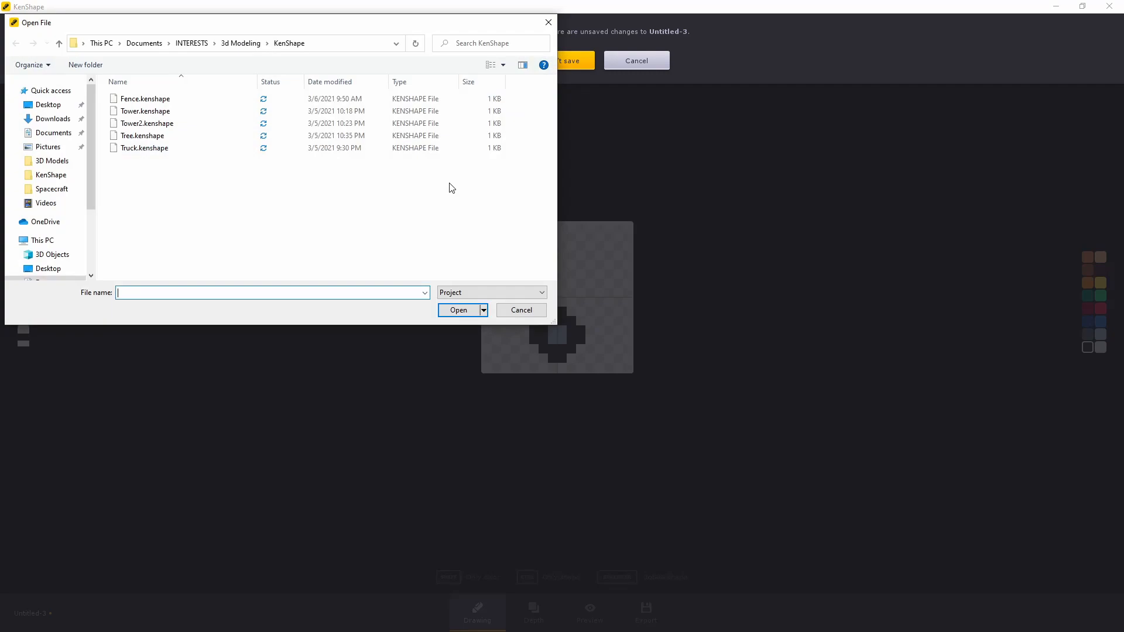
left_click(144, 149)
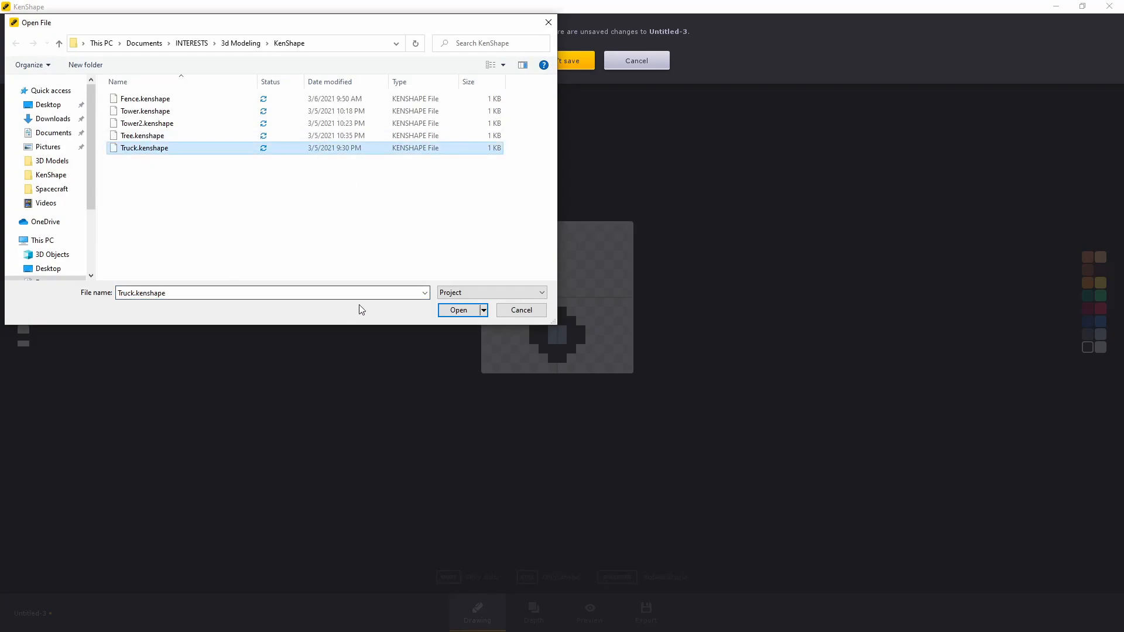
left_click(451, 309)
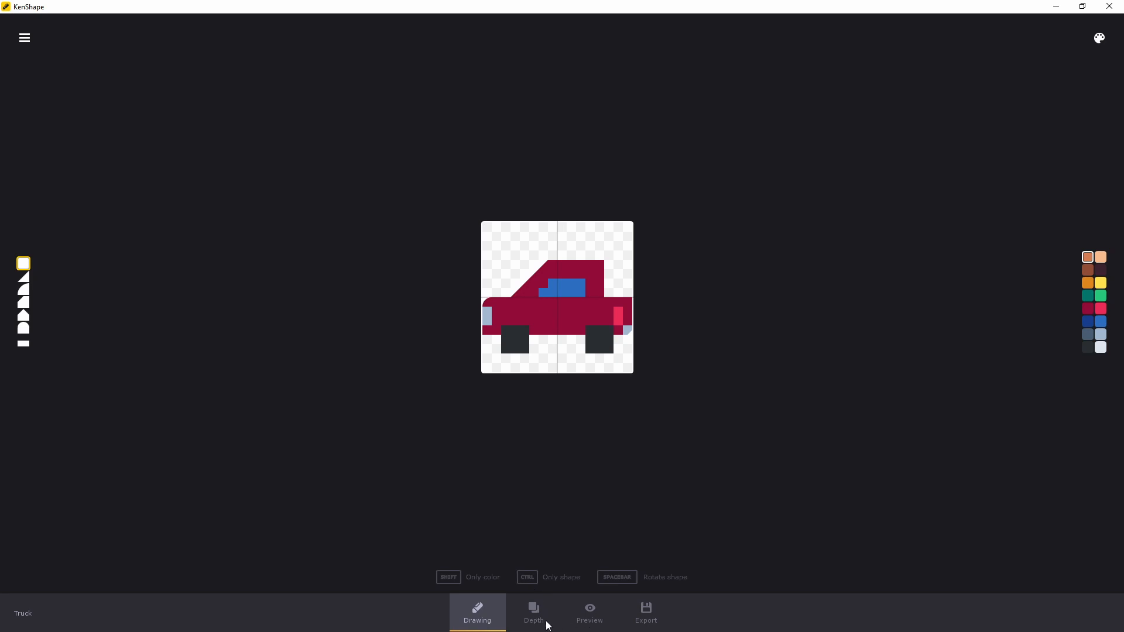
Examine the truck's drawing, its depth values and its 3D preview from the side and front
left_click(547, 619)
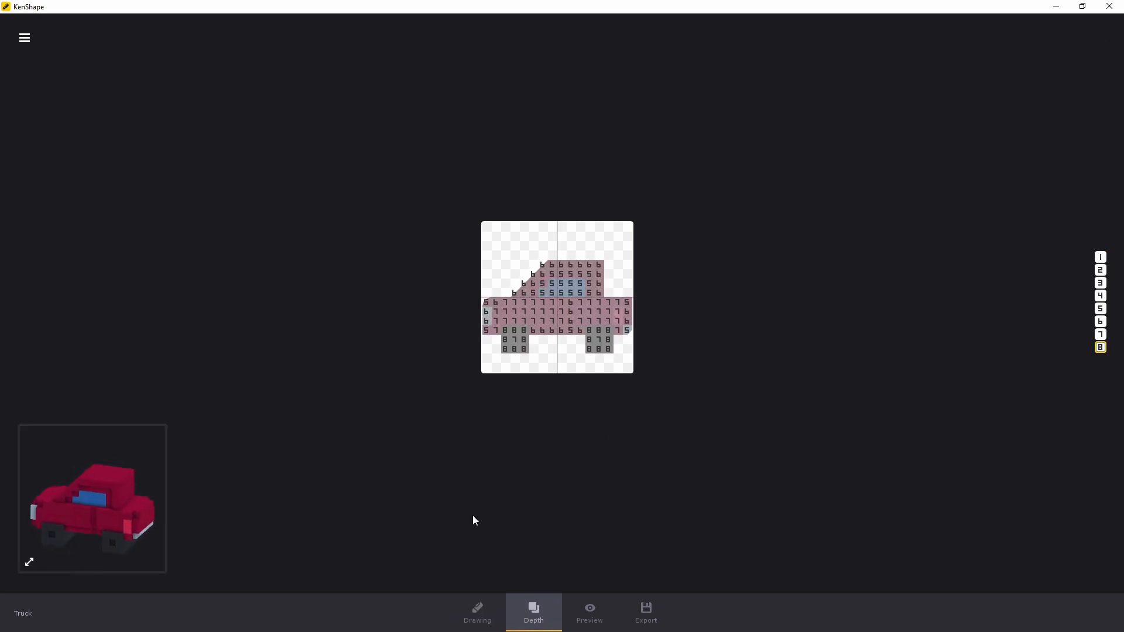
left_click(490, 609)
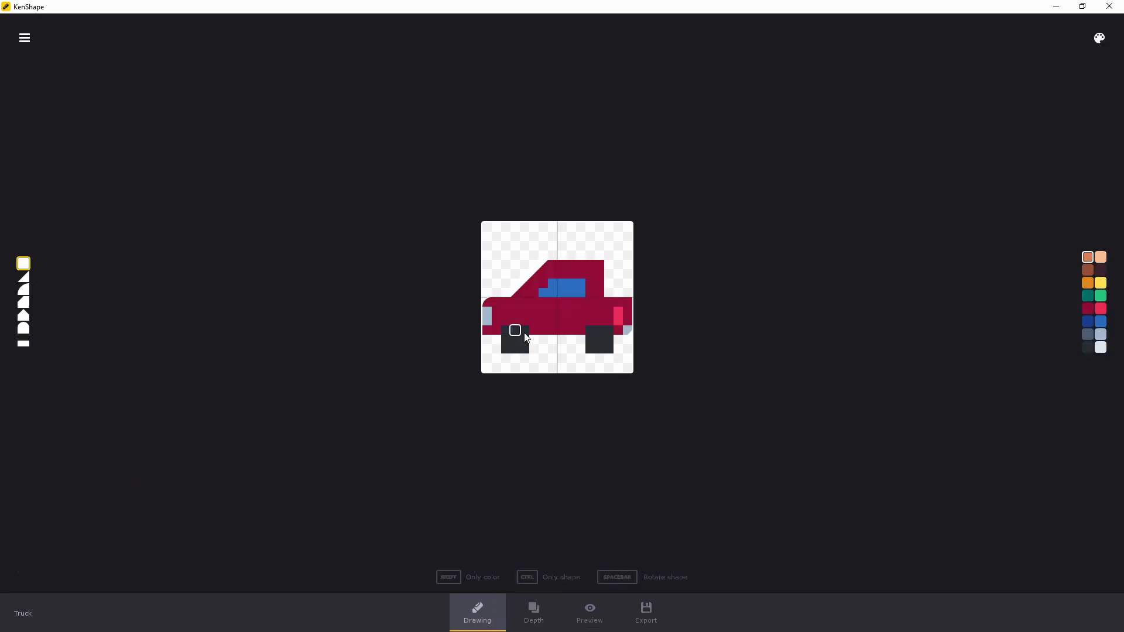
left_click(545, 619)
left_click(589, 611)
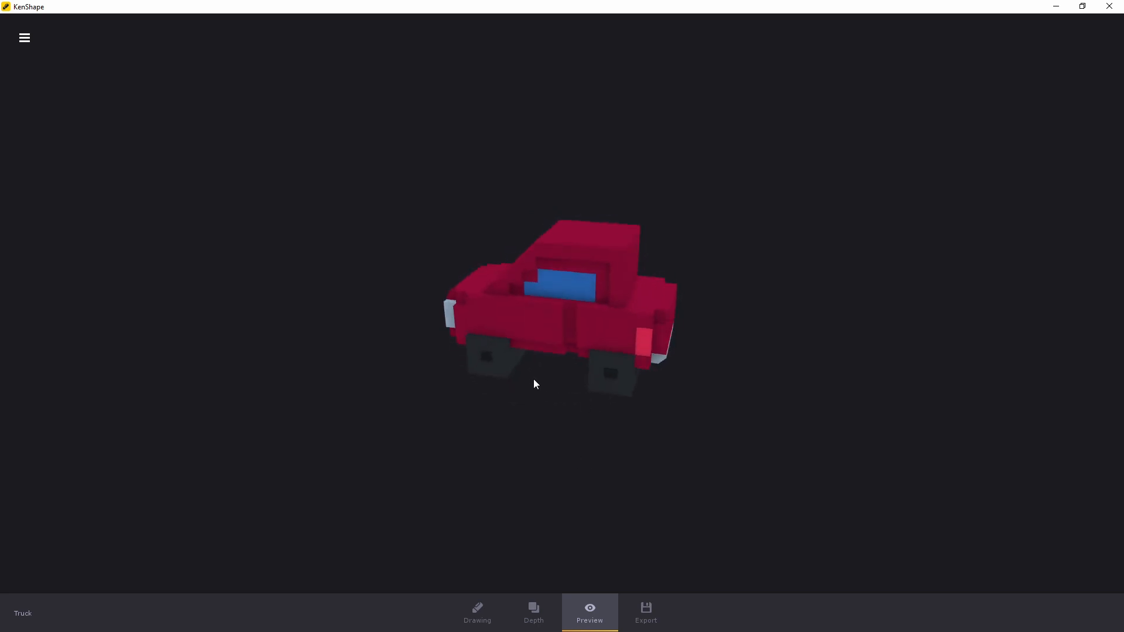
mouse_move(534, 380)
left_mouse_down()
mouse_move(519, 396)
mouse_move(521, 320)
mouse_move(571, 325)
mouse_move(571, 264)
mouse_move(615, 359)
mouse_move(528, 338)
mouse_move(609, 375)
left_mouse_up()
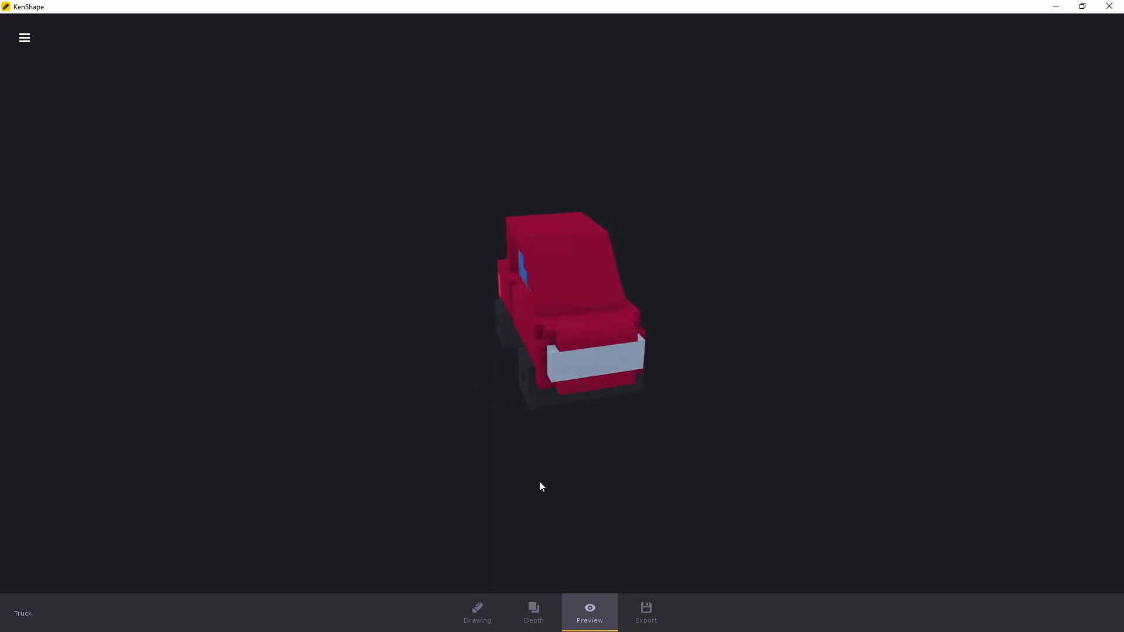
Add three half-height blocks in light brown-orange along the top of the truck bed behind the cab
left_click(481, 610)
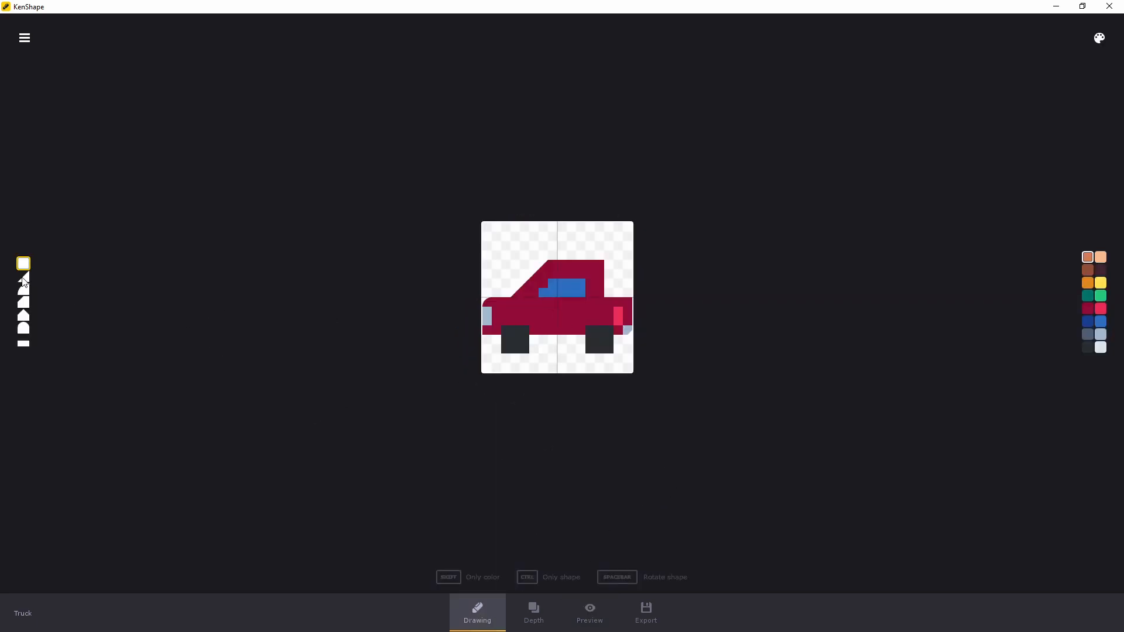
left_click(24, 276)
left_click(23, 289)
left_click(24, 302)
left_click(26, 316)
left_click(28, 329)
left_click(26, 343)
left_click(608, 293)
left_click_drag(623, 296, 629, 294)
left_click(628, 294)
Set the three half-height bed cover blocks to depth 7 and check the truck in the 3D preview
left_click(543, 596)
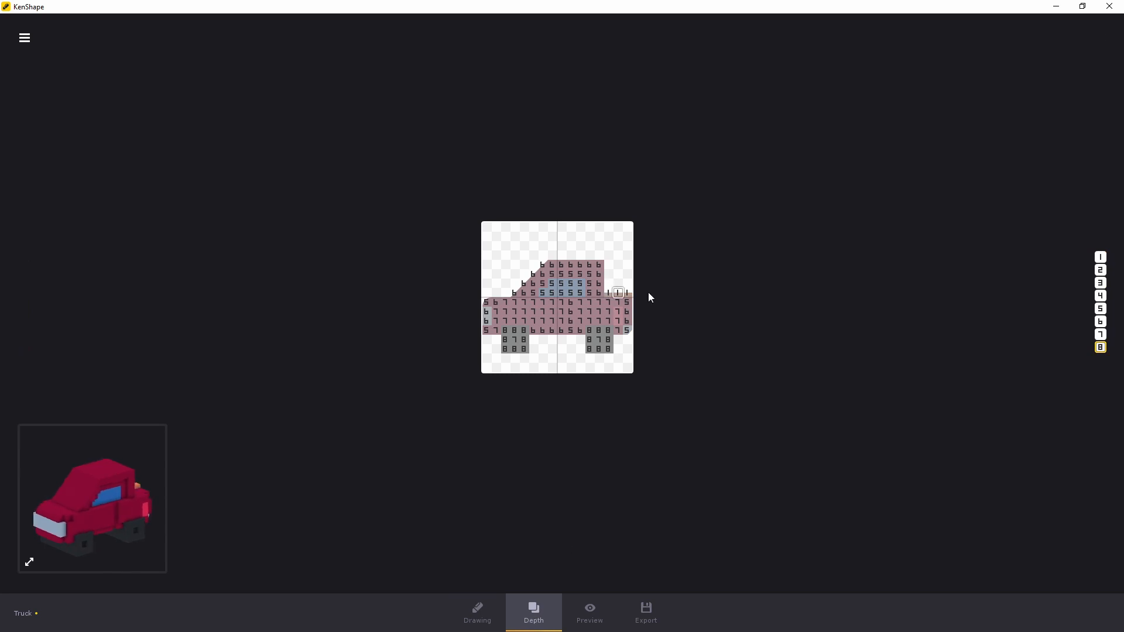
left_click(1099, 334)
left_click_drag(608, 292, 624, 293)
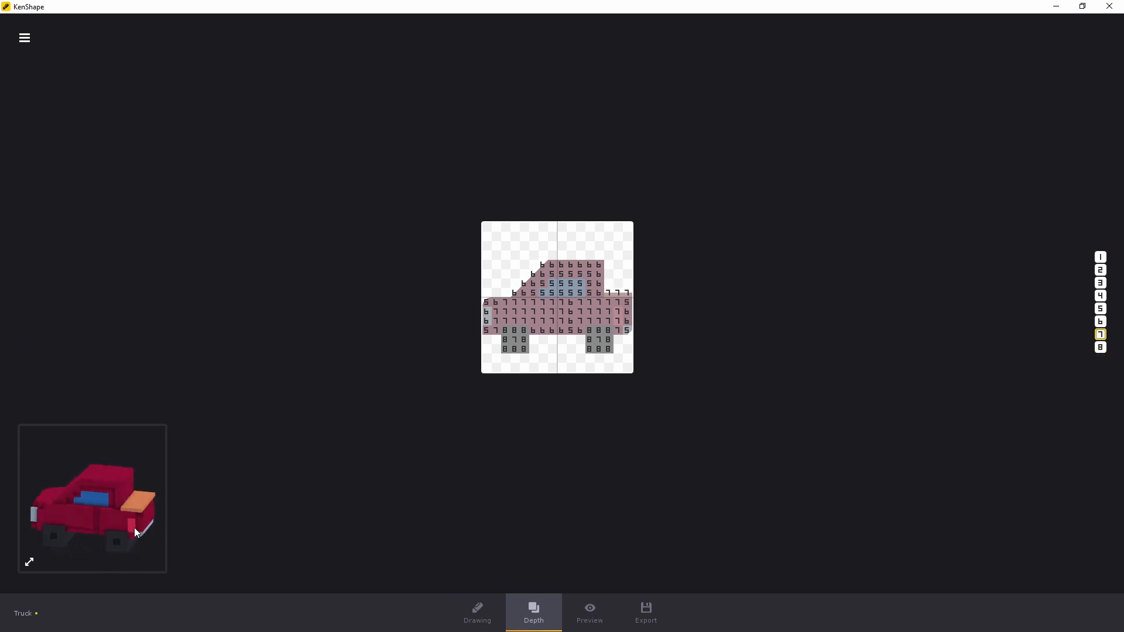
left_click(594, 621)
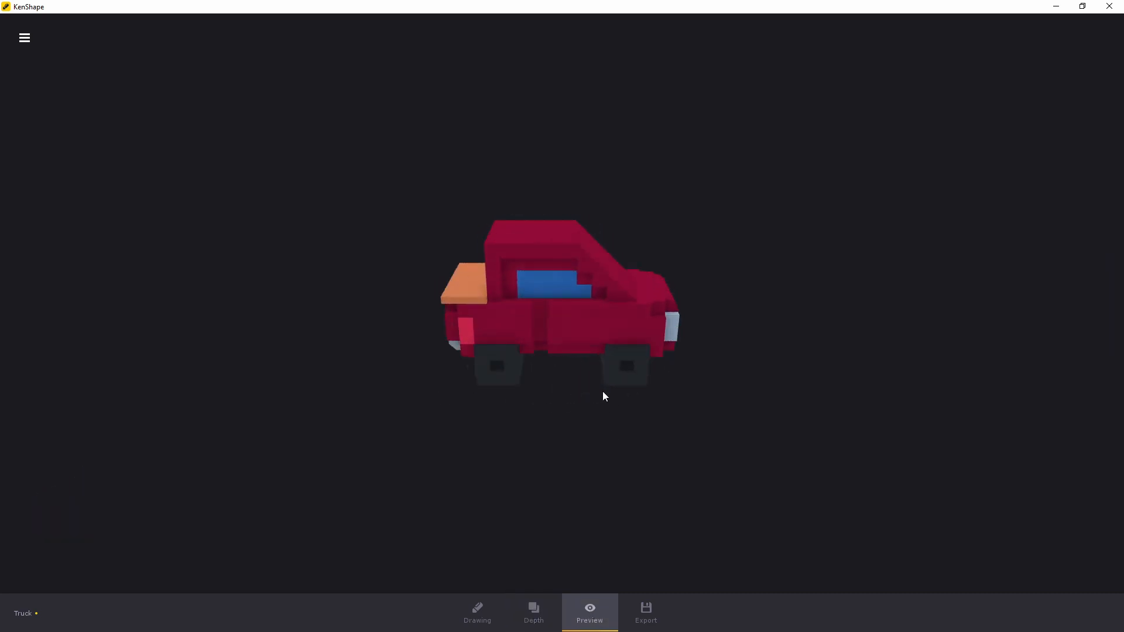
Round the lower corners of both truck wheels with dark quarter-round shapes rotated to fit each corner
left_click(490, 616)
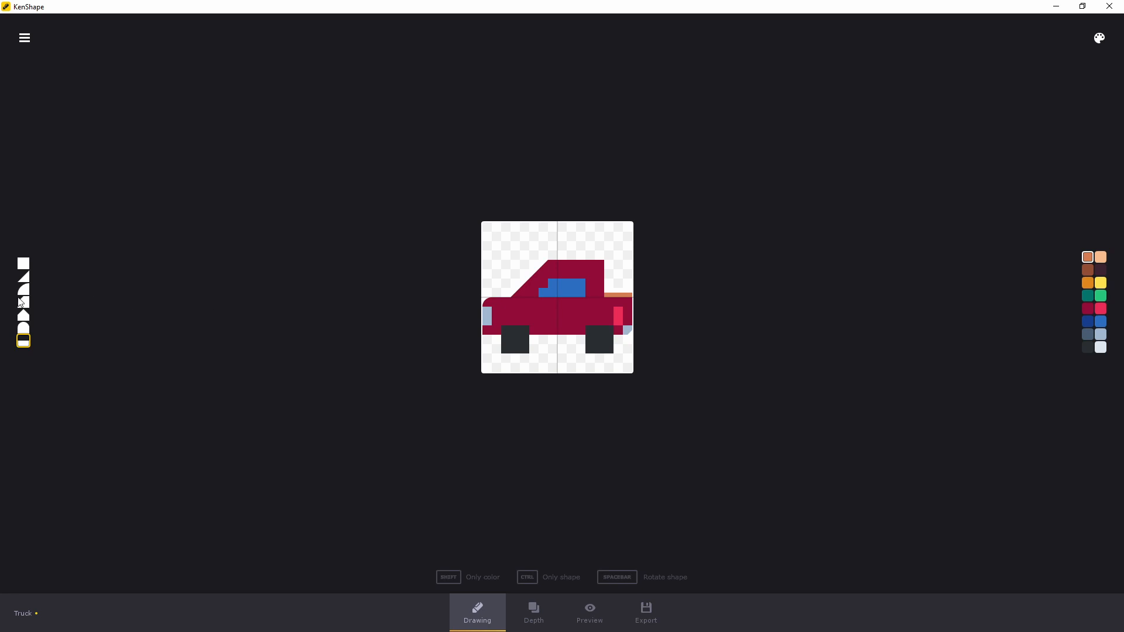
left_click(24, 290)
key("space")
key("space")
left_click(524, 349)
left_click(1086, 347)
left_click(524, 348)
key("space")
left_click(505, 349)
left_click(592, 348)
key("space")
key("space")
key("space")
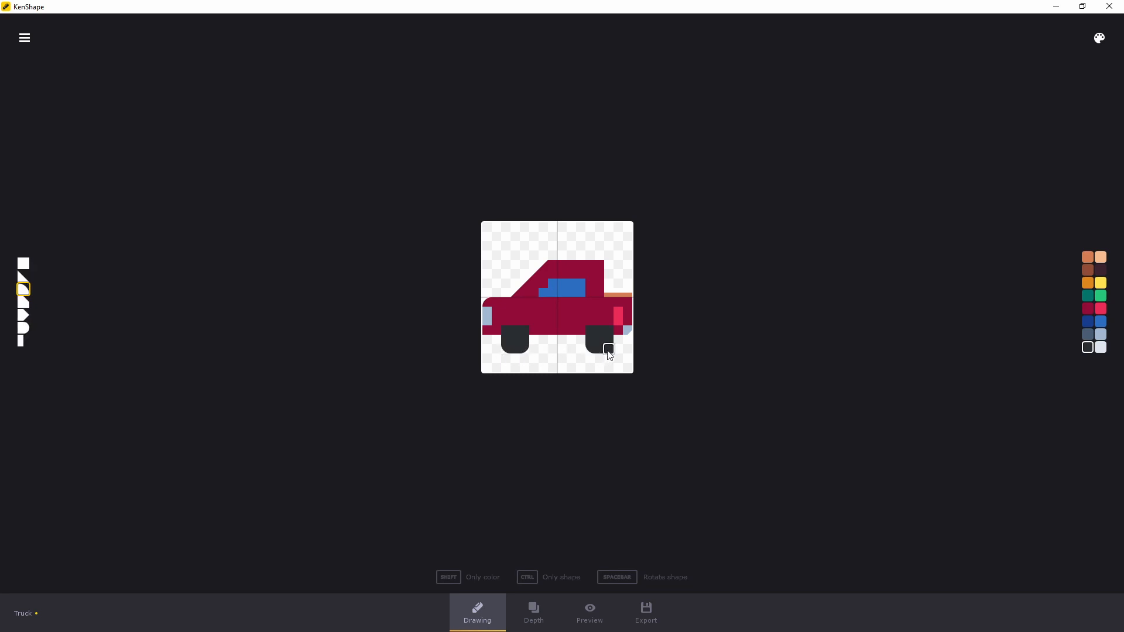
left_click(609, 349)
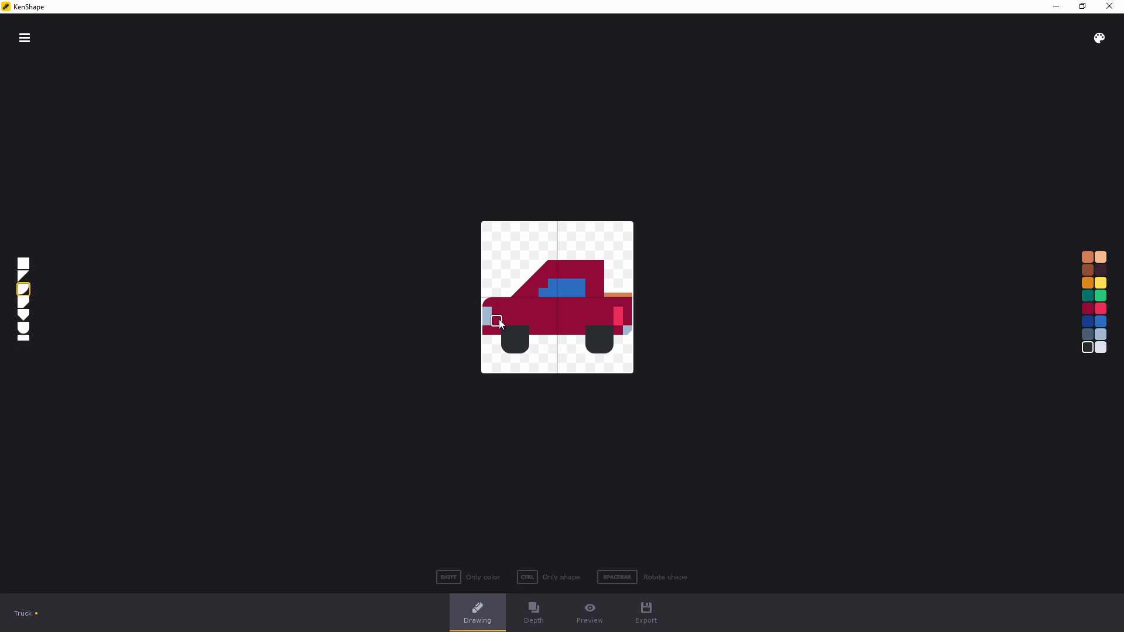
Round the upper corners of both truck wheels with the dark quarter-round shape rotated to match
key("space")
key("space")
left_click(507, 331)
key("space")
left_click(522, 334)
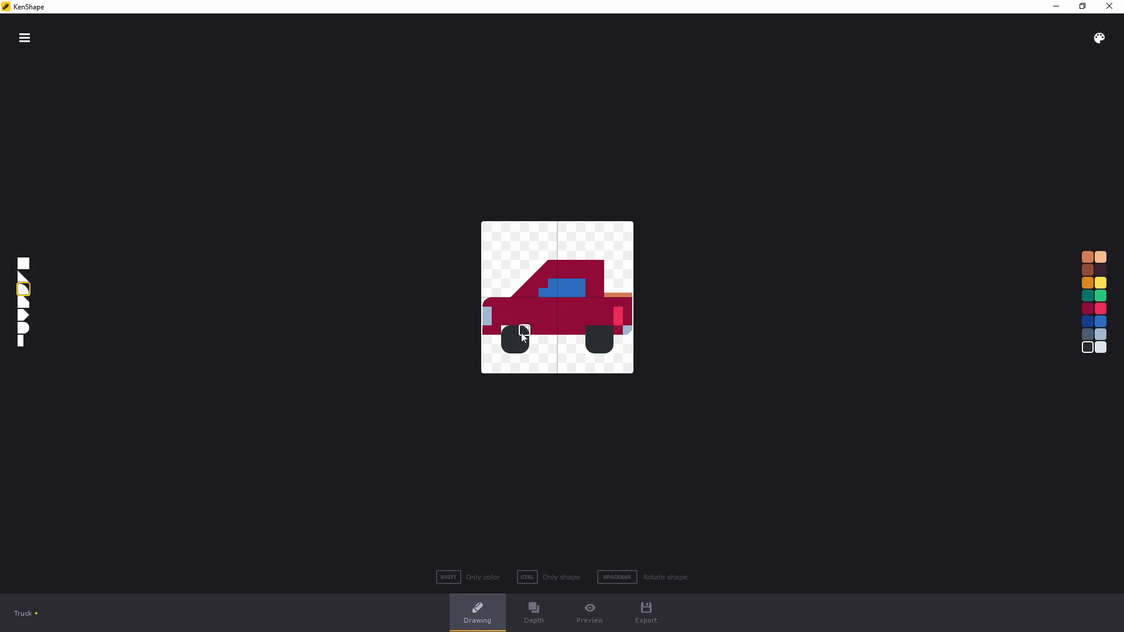
key("space")
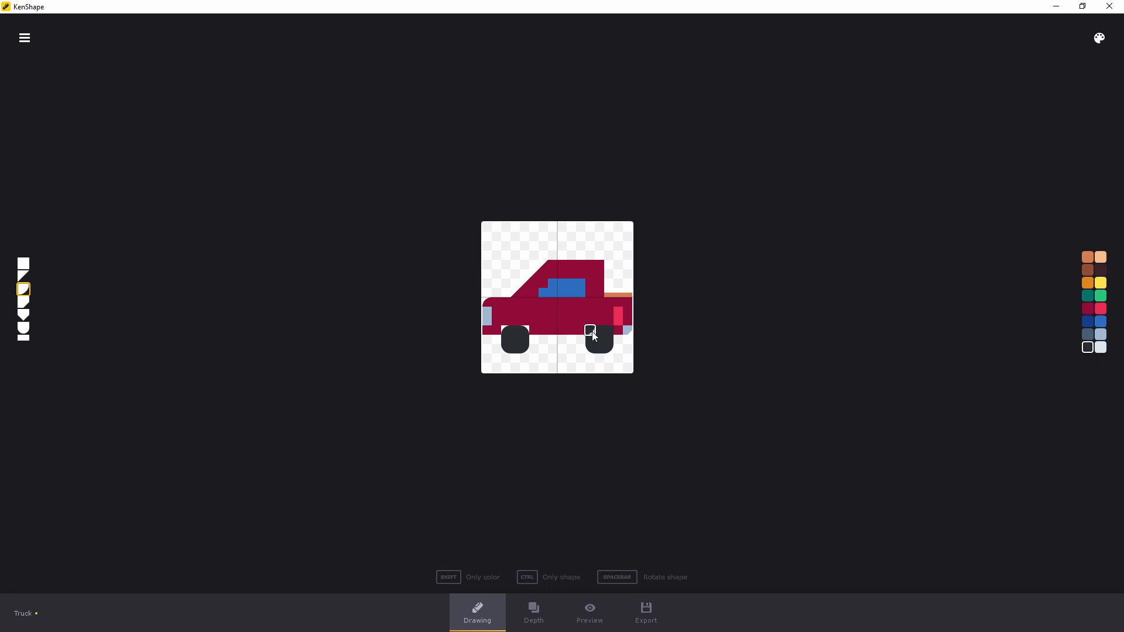
key("space")
key("space")
left_click(590, 330)
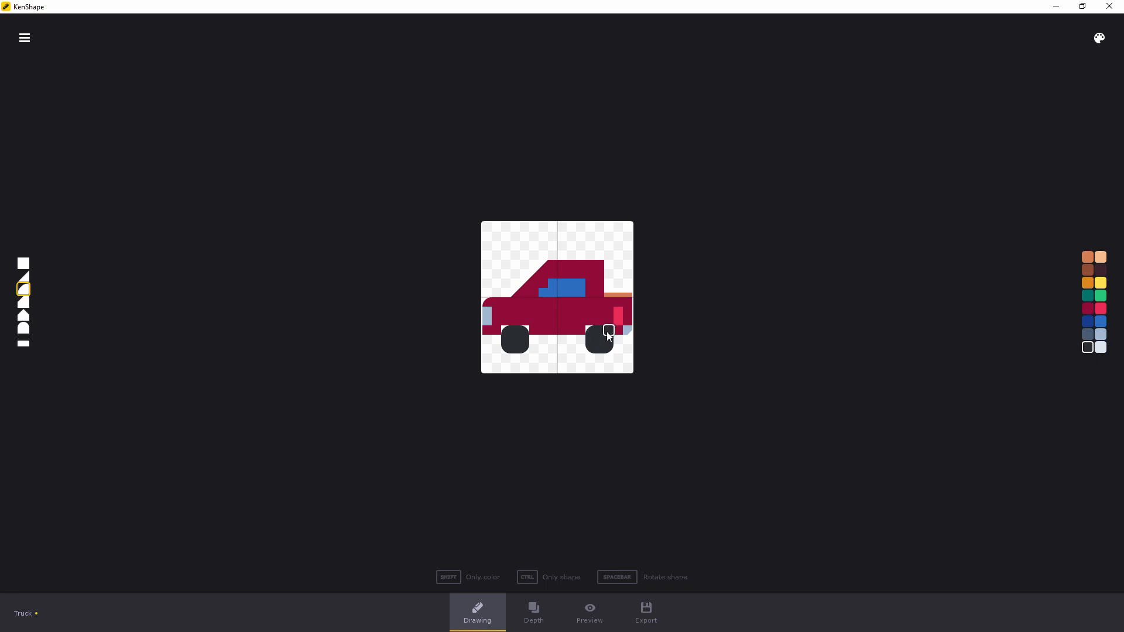
key("space")
key("space")
key("space")
key("space")
key("space")
left_click(608, 331)
Add a dark red hub block to the centre of both truck wheels
left_click(1088, 309)
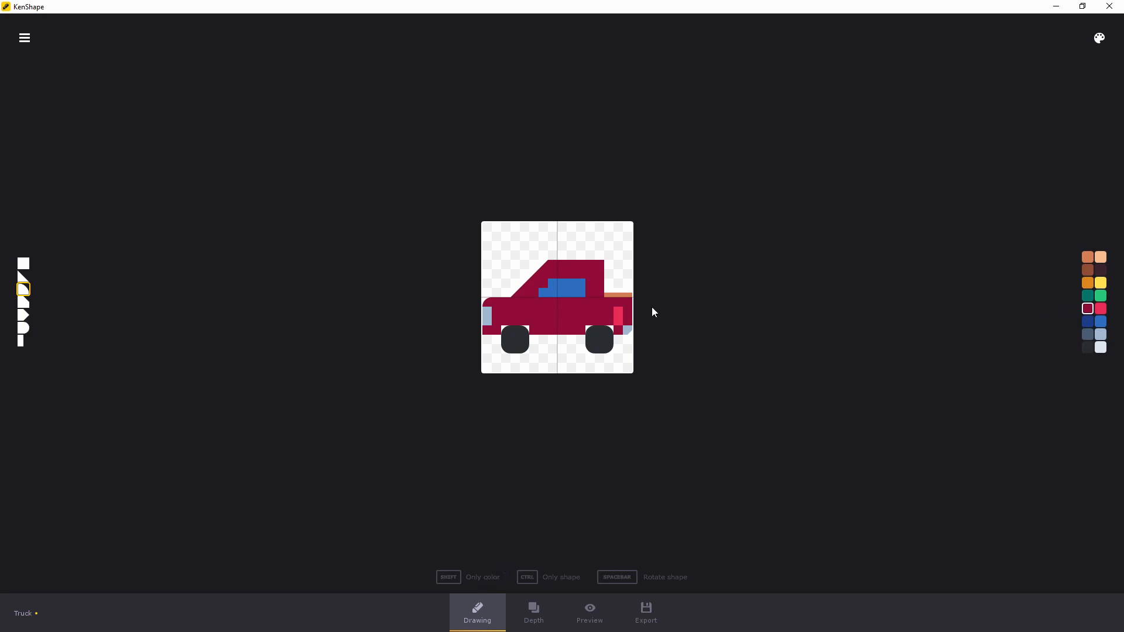
left_click(600, 339)
left_click(515, 339)
Round the upper rear corner of the cab by applying only the quarter-round shape, keeping its colour, and check the truck in the 3D preview
left_click(1100, 296)
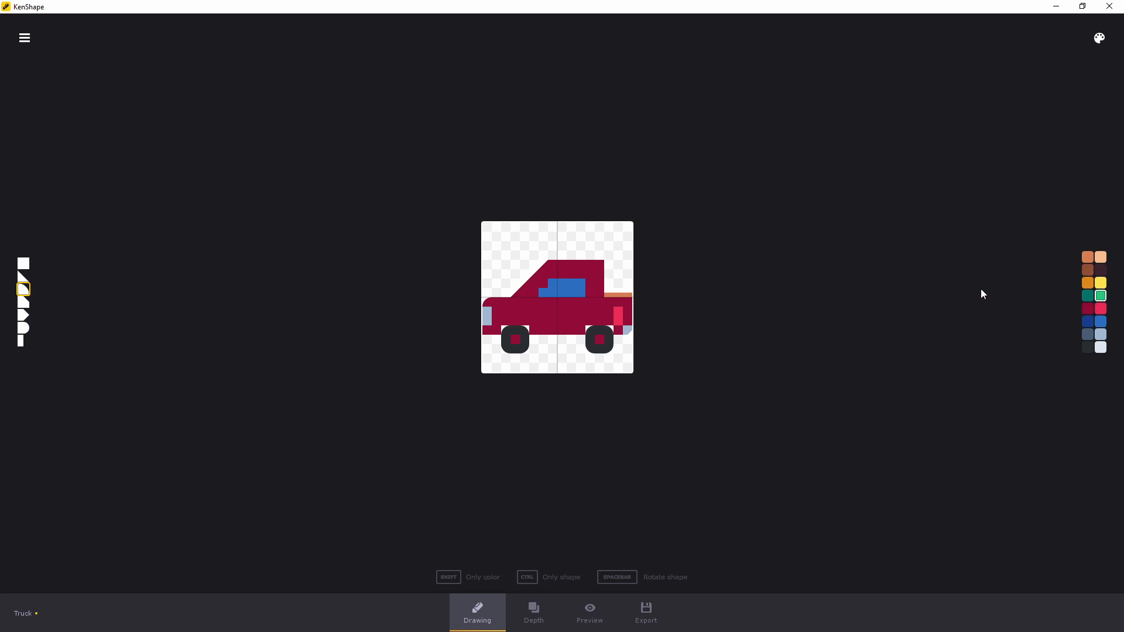
left_click(601, 267, "ctrl")
left_click(591, 611)
left_click_drag(593, 426, 622, 369)
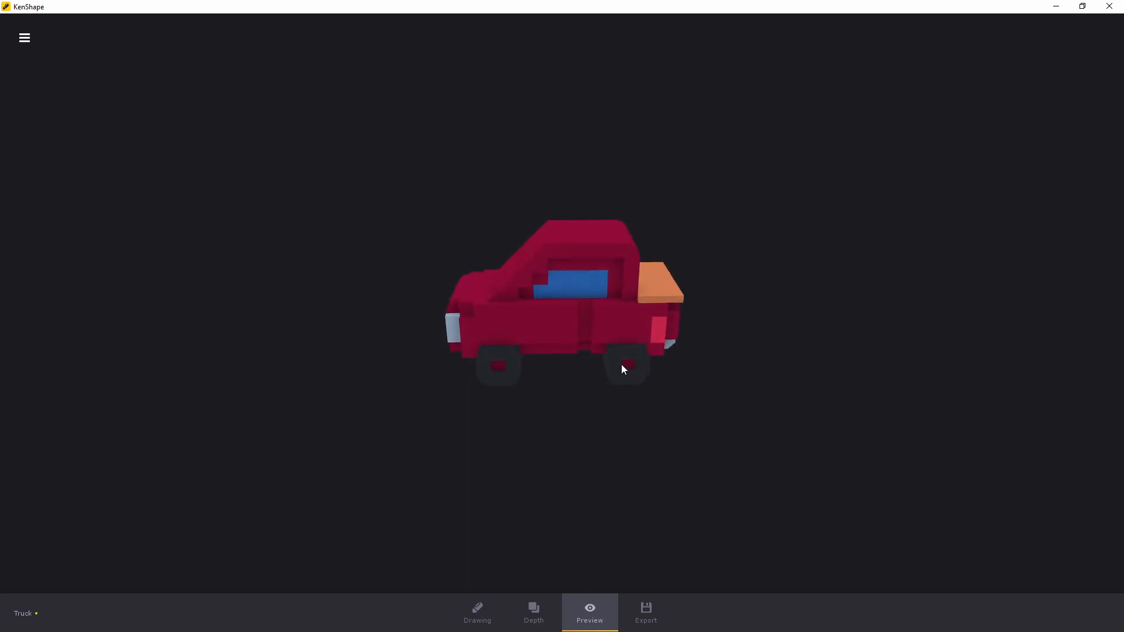
Select the dark colour and depth 8, and examine the truck's wheels in the depth map and 3D preview
left_click(477, 612)
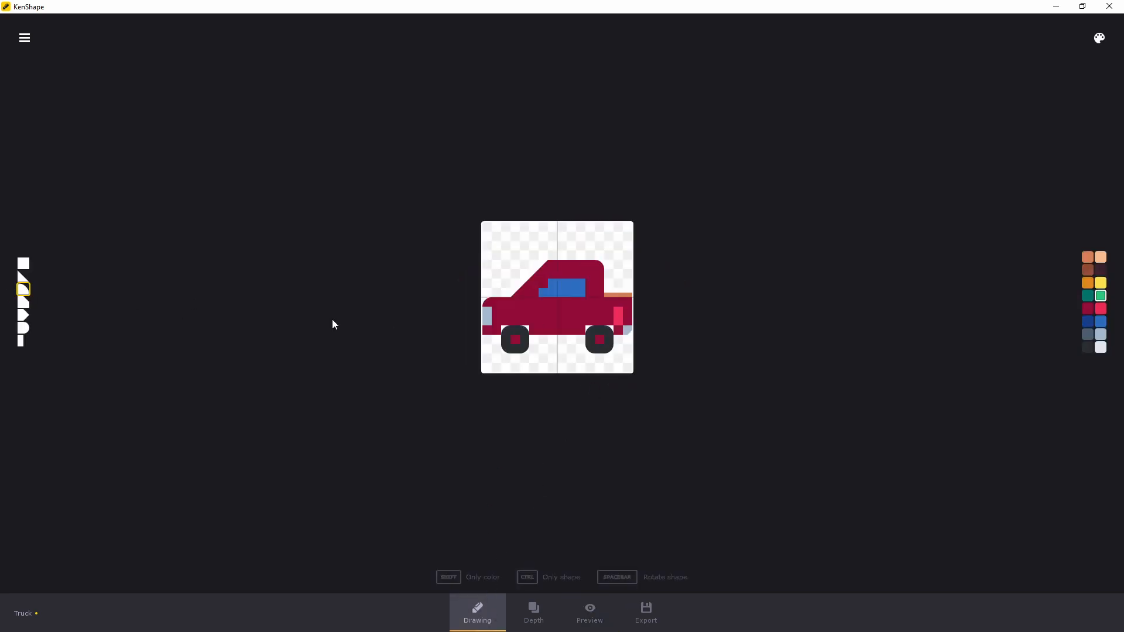
left_click(1087, 348)
left_click(519, 604)
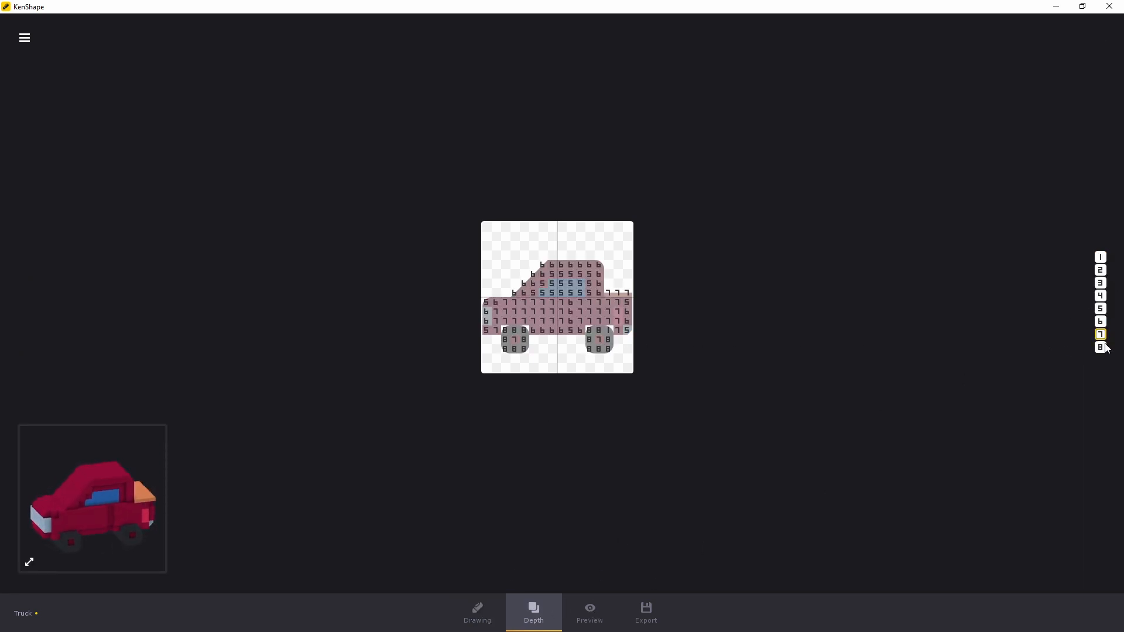
key("8")
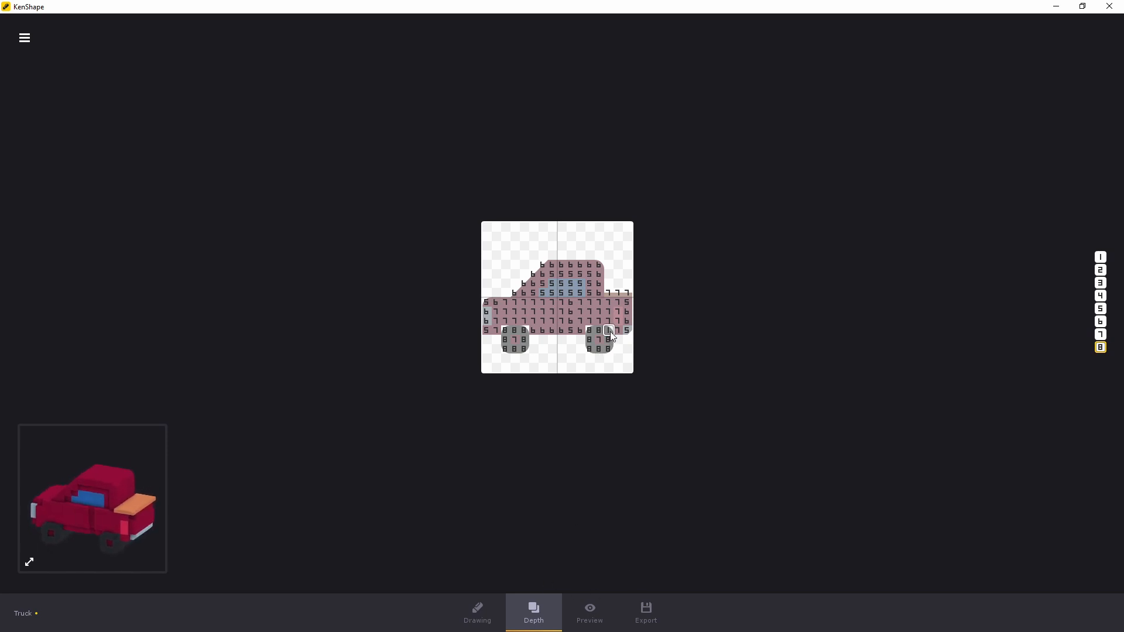
left_click(589, 610)
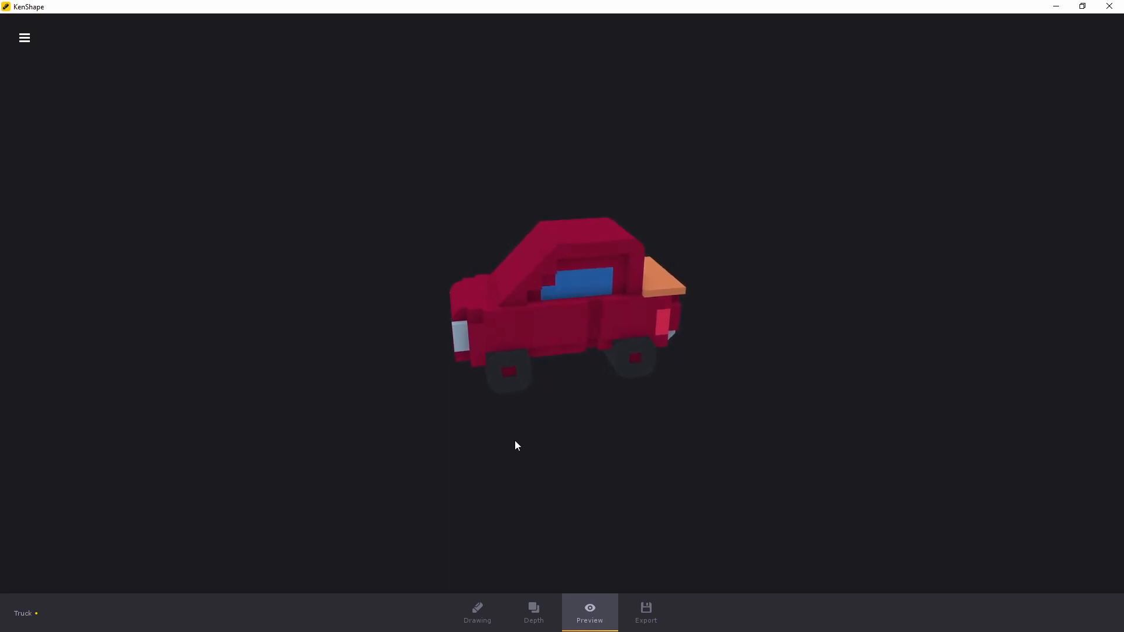
Compare the finished truck in the drawing, depth and 3D preview views
left_click(475, 624)
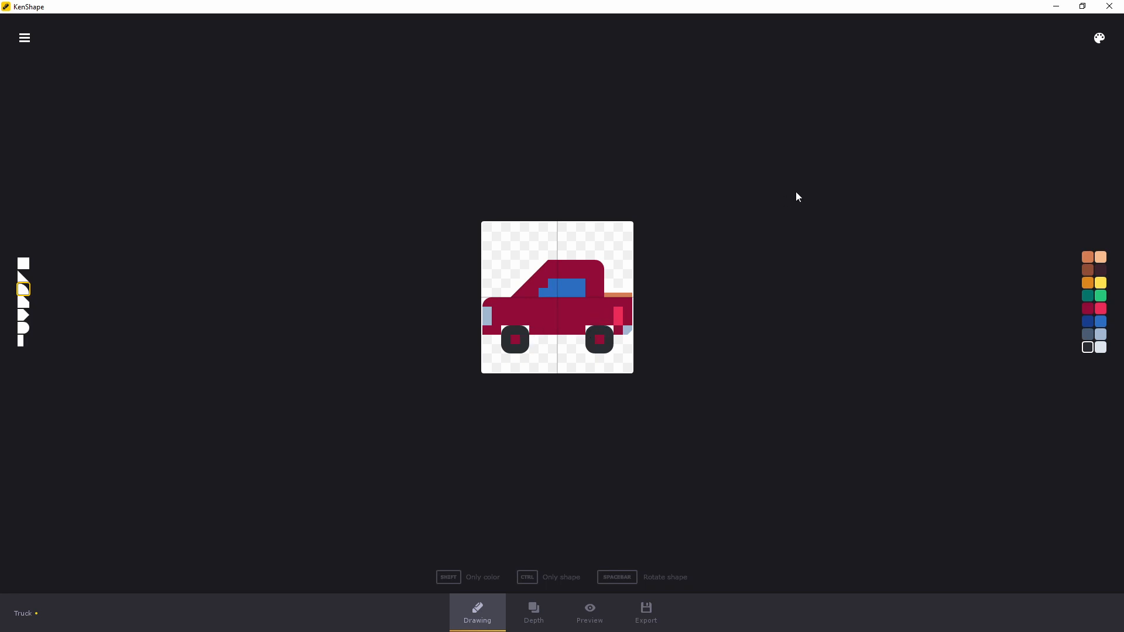
left_click(541, 619)
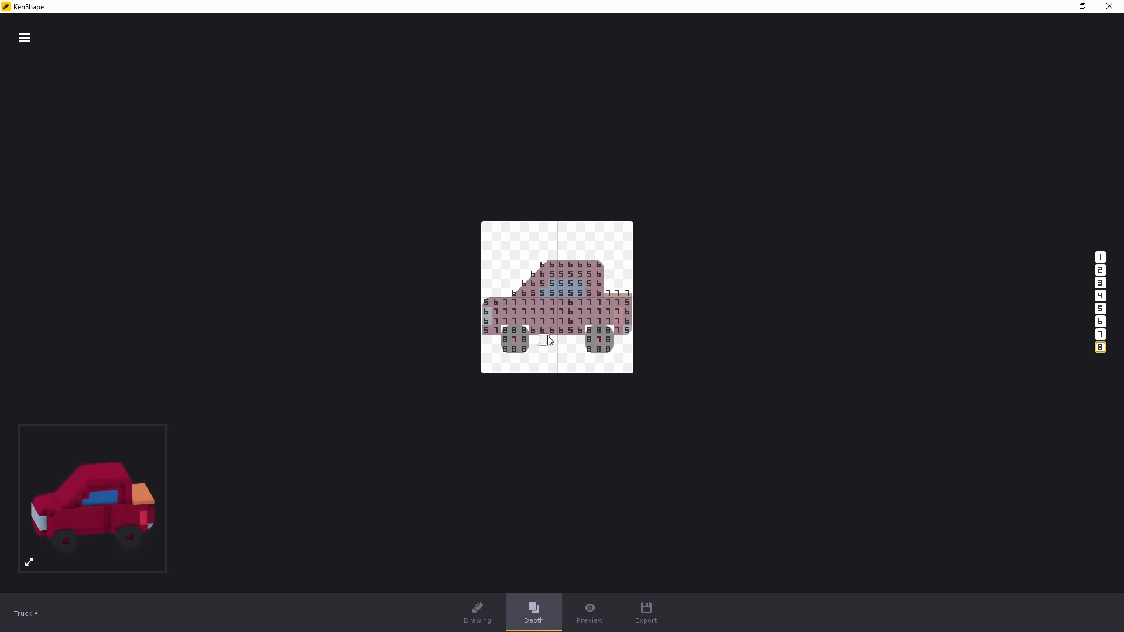
left_click(476, 618)
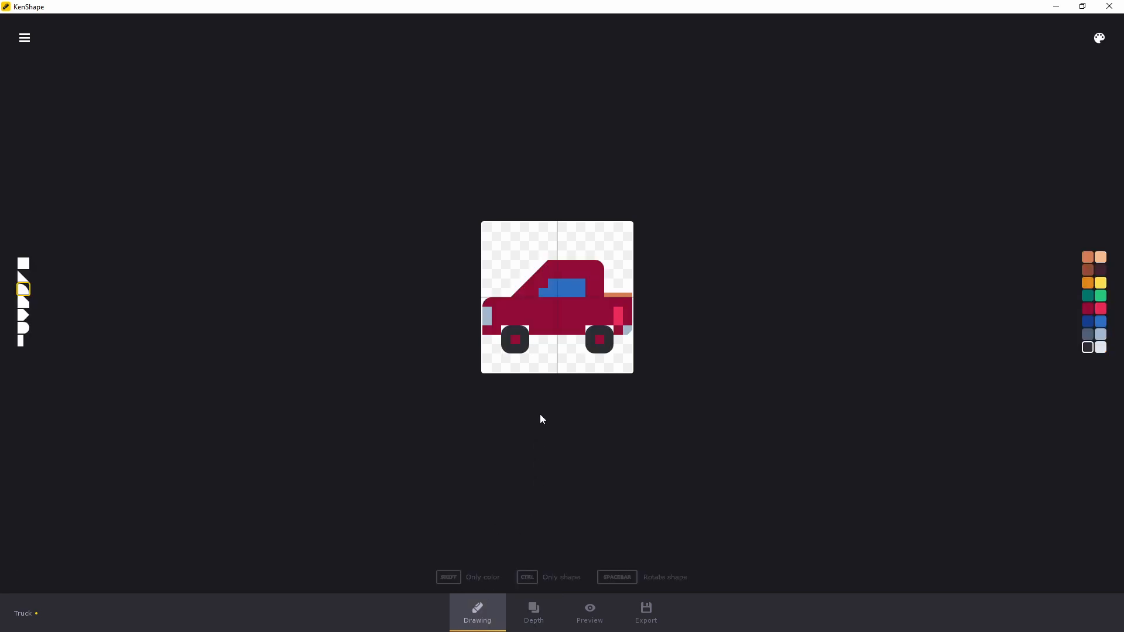
left_click(582, 612)
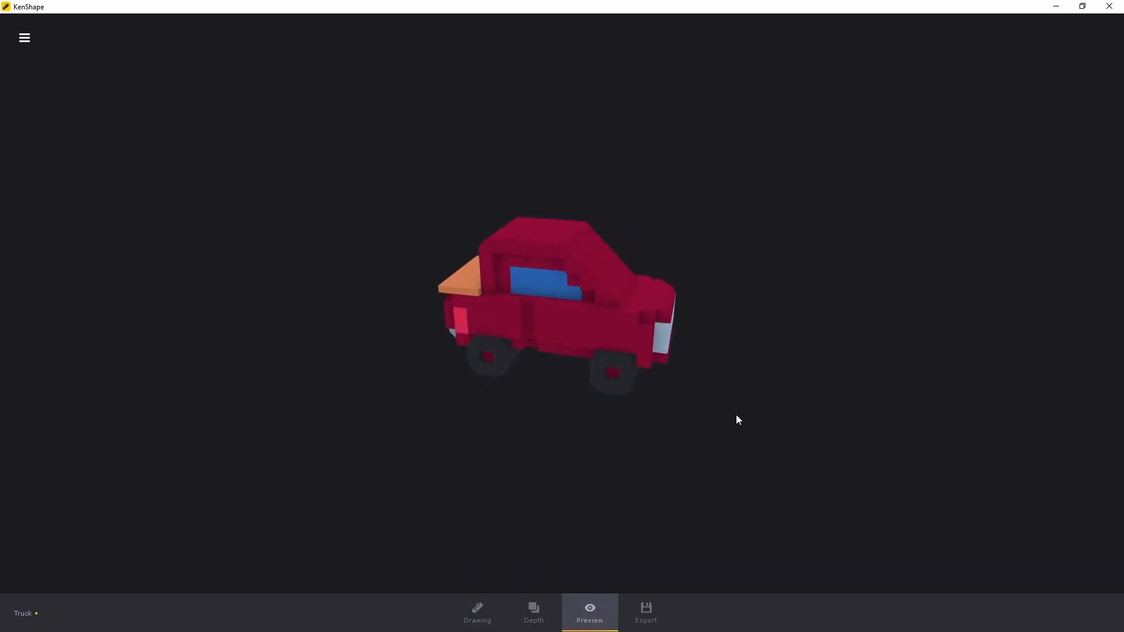
left_click(484, 620)
left_click(529, 611)
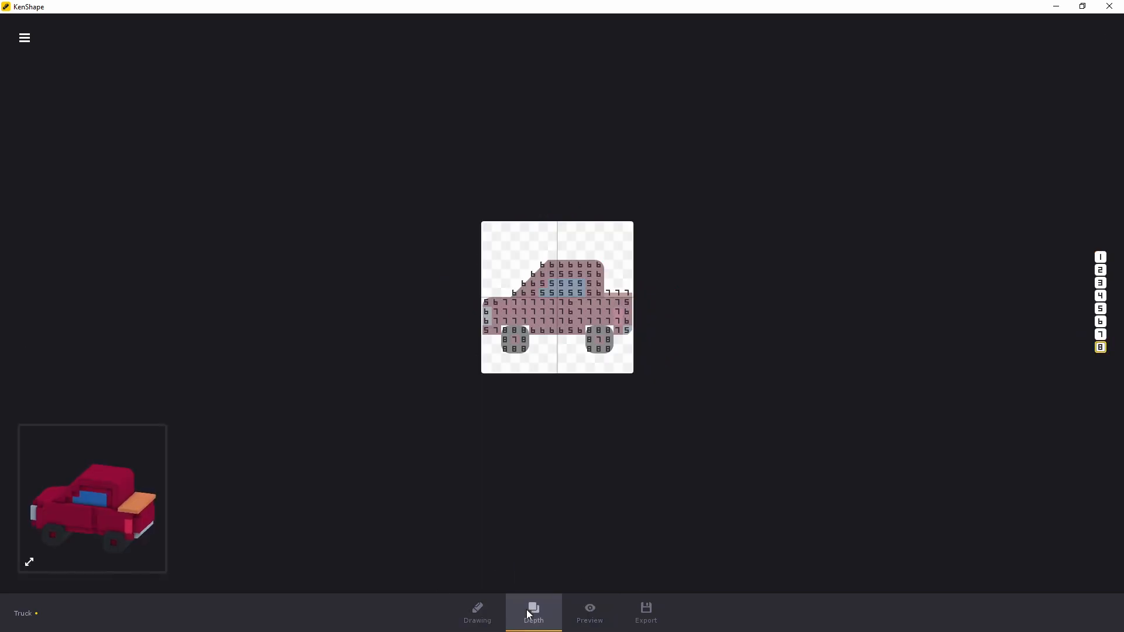
left_click(581, 613)
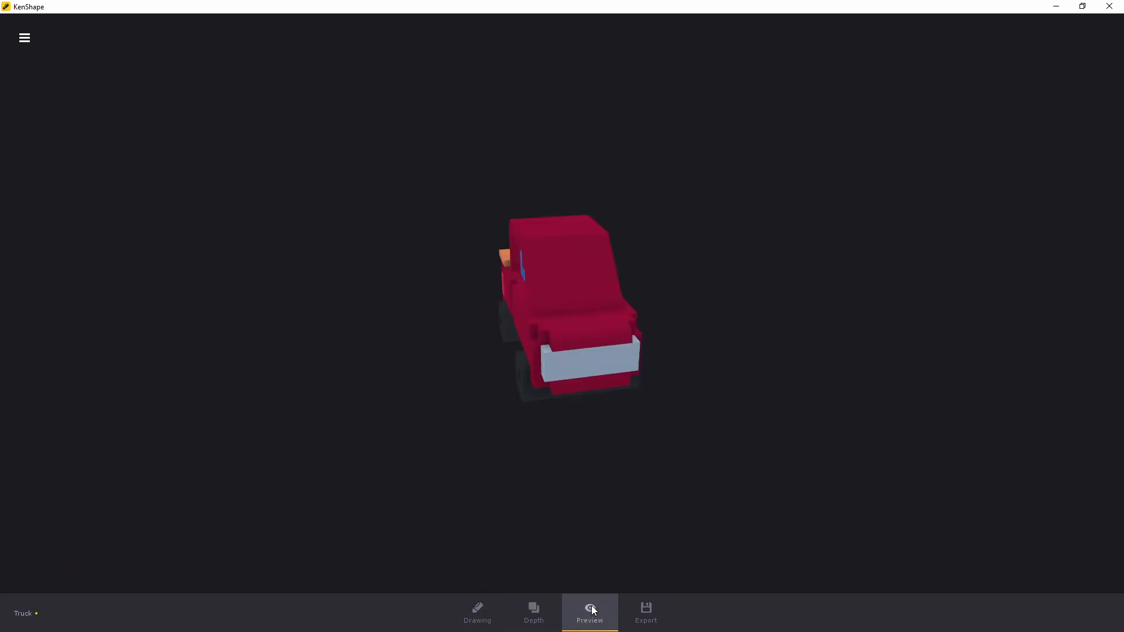
Review the 3D export options for format, texture and optimization, and return to the truck's drawing and depth map
left_click(646, 622)
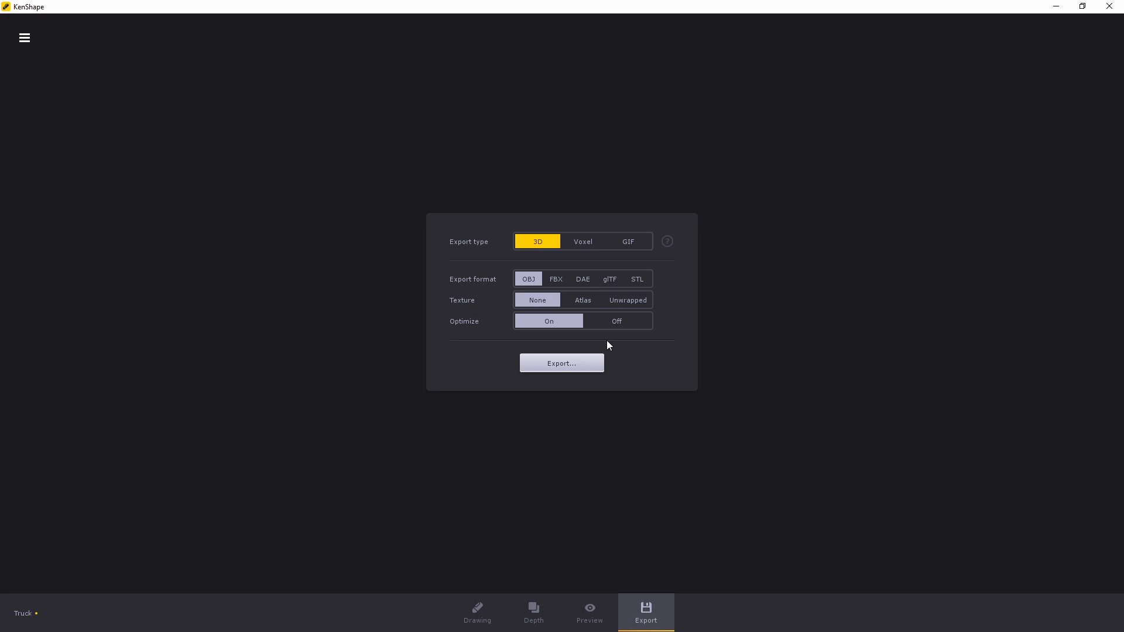
left_click(544, 612)
left_click(492, 615)
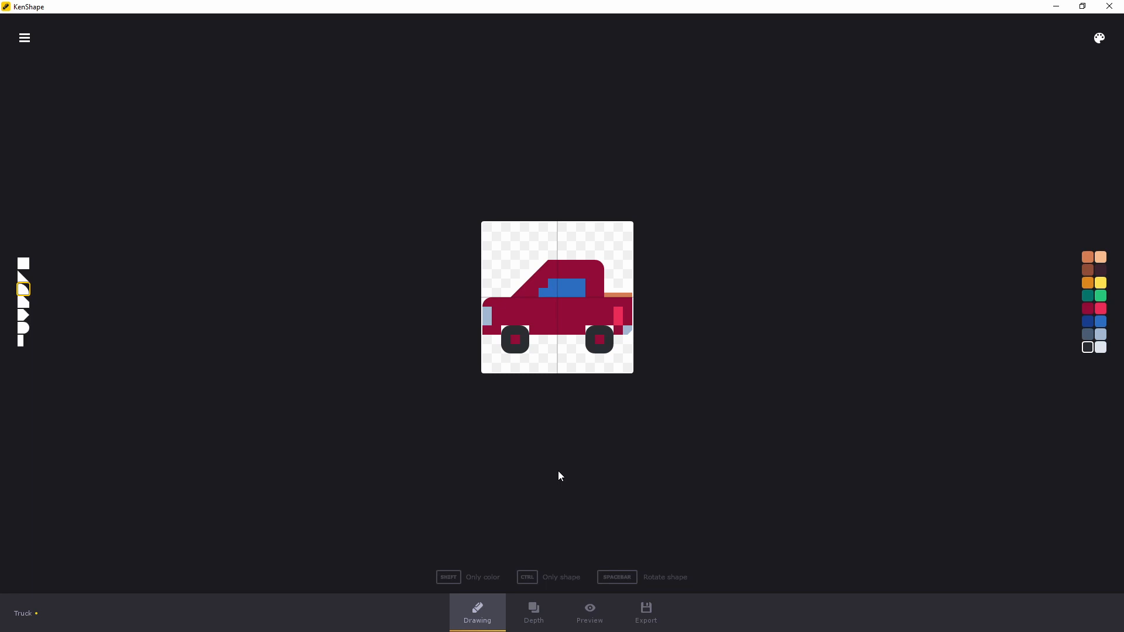
left_click(552, 608)
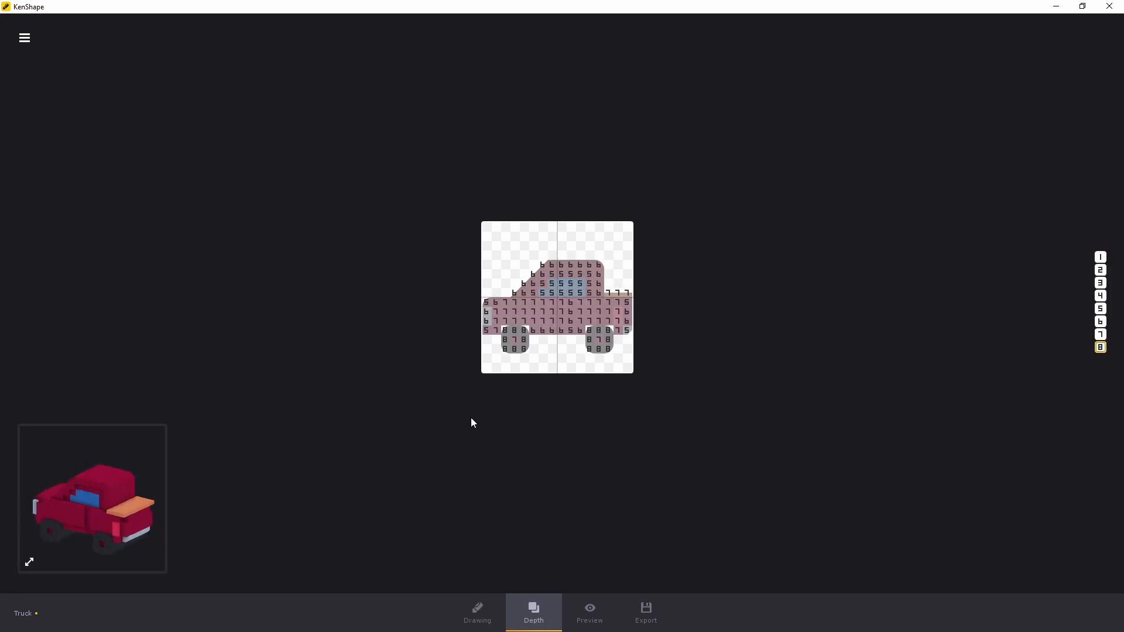